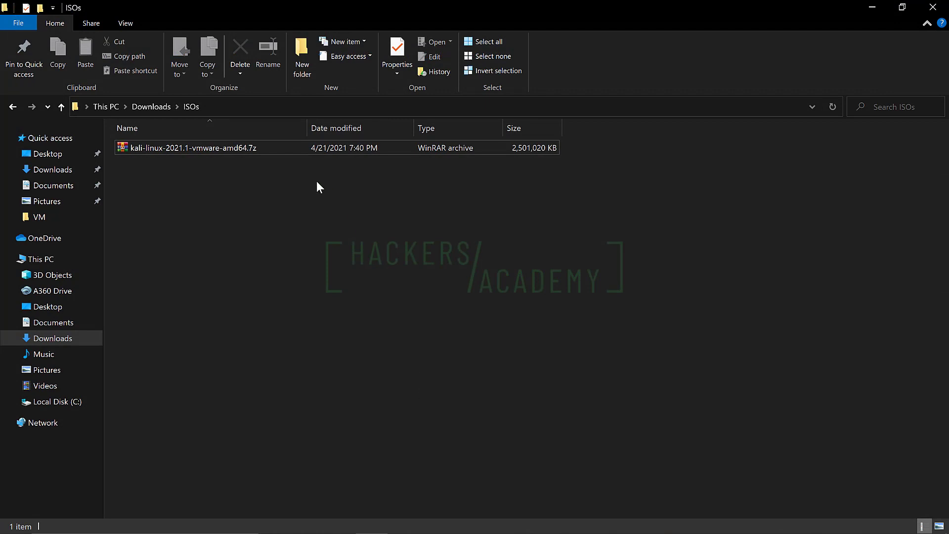
- Extract the kali-linux-2021.1-vmware-amd64.7z archive into the current ISOs folder with 7-Zip
{"action": "right_click", "coordinate": [234, 147]}
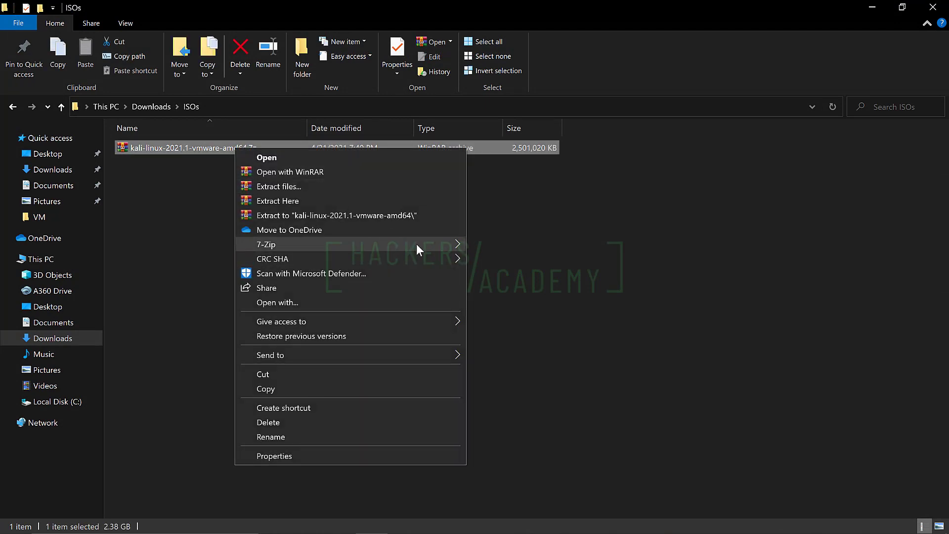
{"action": "mouse_move", "coordinate": [416, 244]}
{"action": "left_click", "coordinate": [310, 246]}
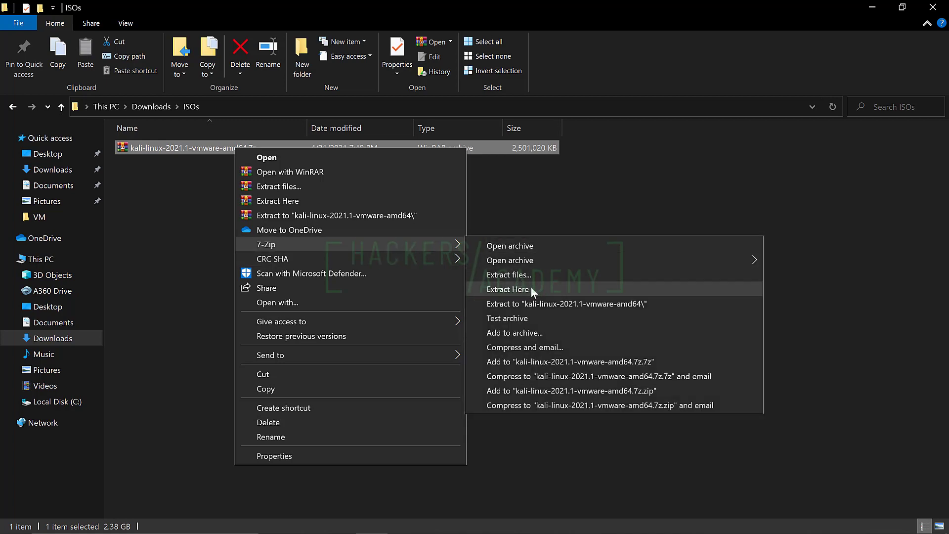
{"action": "left_click", "coordinate": [530, 287]}
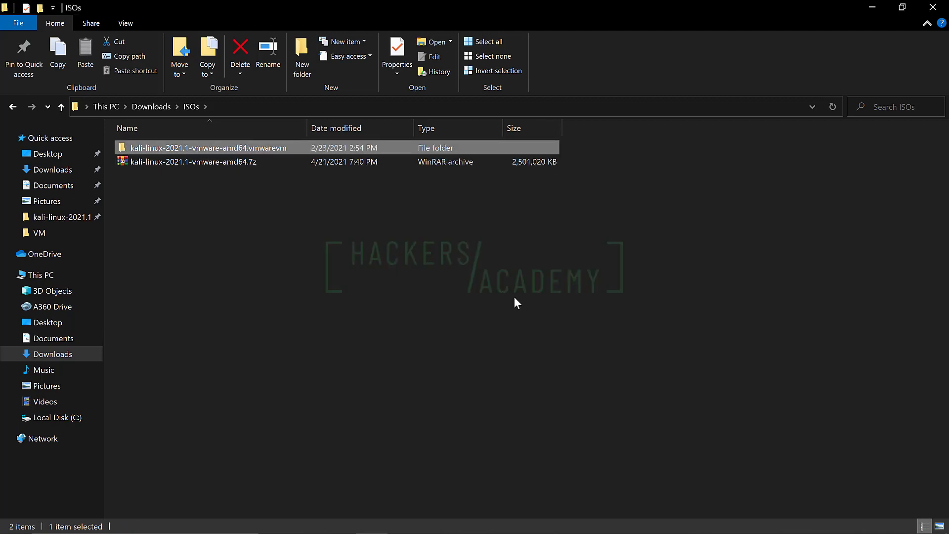
- Open kali-linux-2021.1-vmware-amd64.vmx from the extracted .vmwarevm folder in VMware Workstation
{"action": "double_click", "coordinate": [279, 148]}
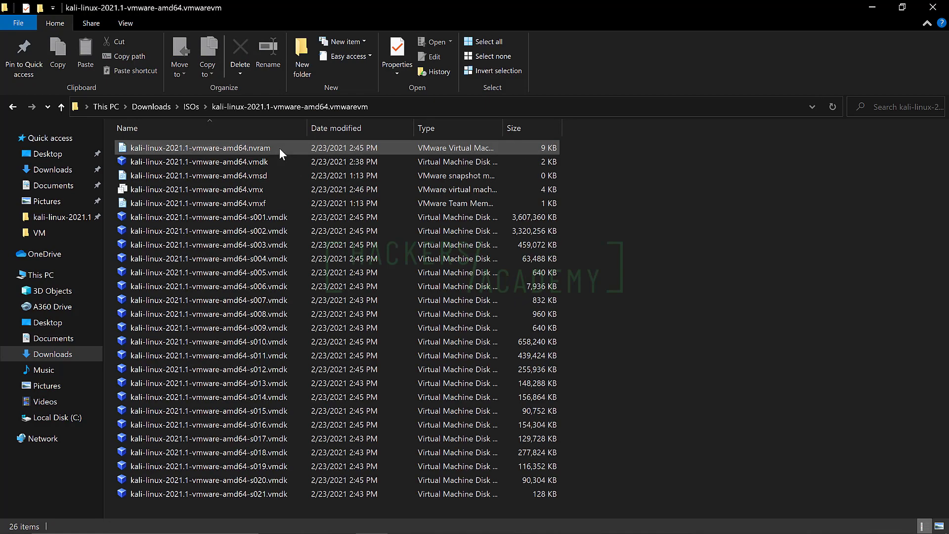
{"action": "left_click", "coordinate": [284, 189]}
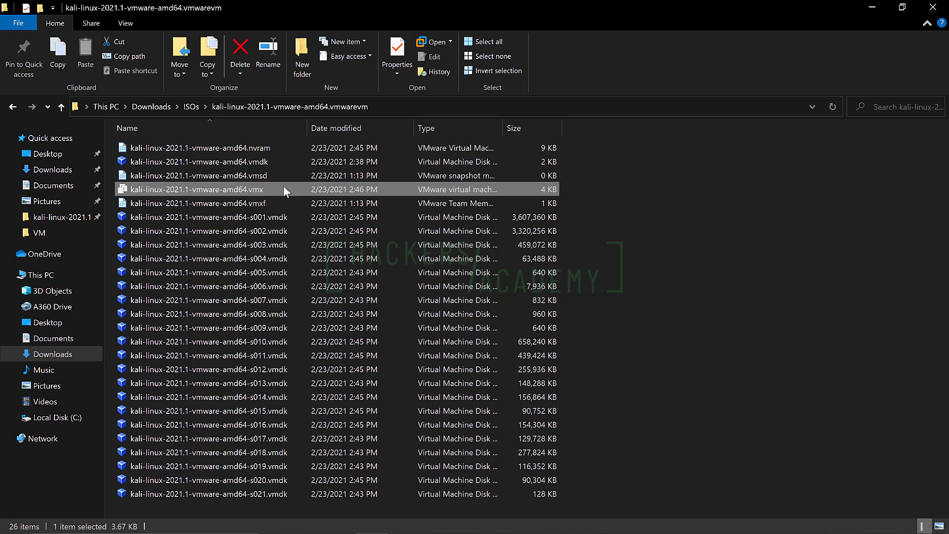
{"action": "right_click", "coordinate": [284, 187]}
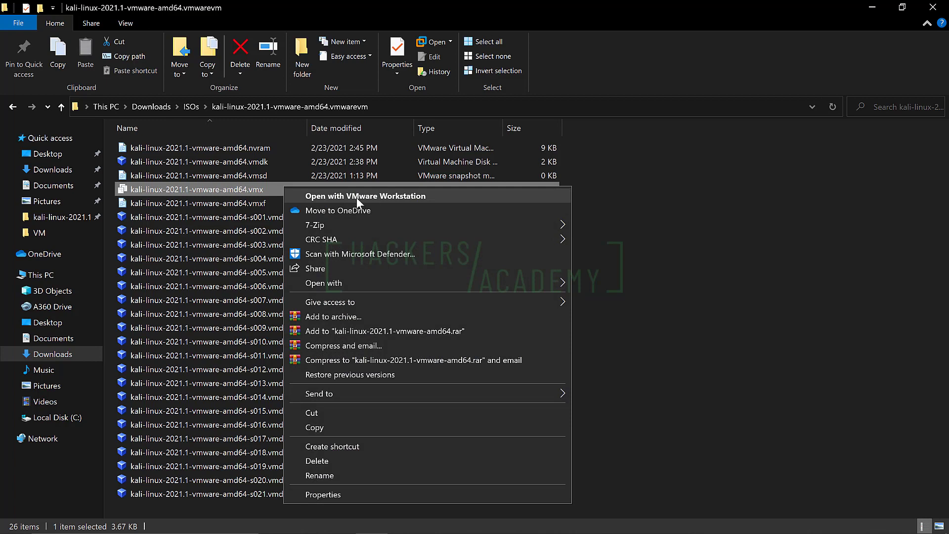
{"action": "mouse_move", "coordinate": [519, 287]}
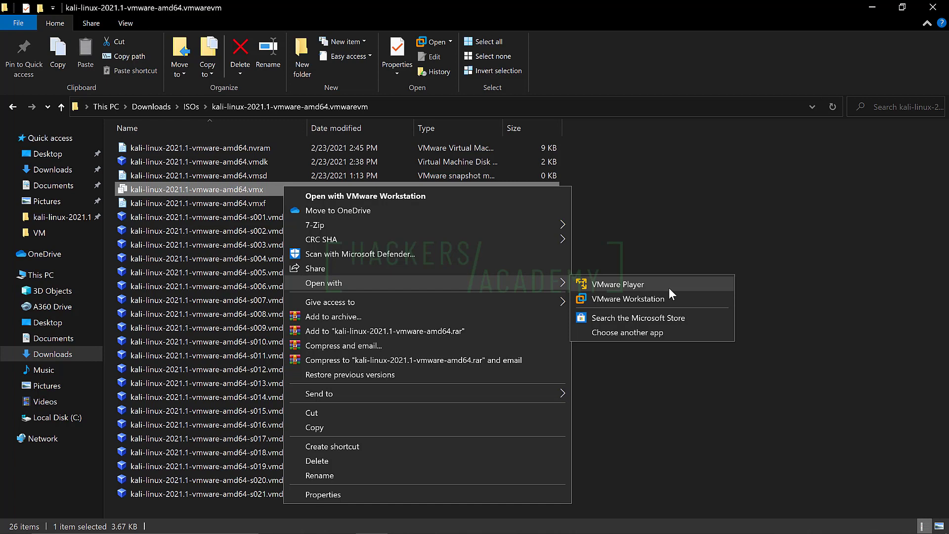
{"action": "left_click", "coordinate": [671, 296]}
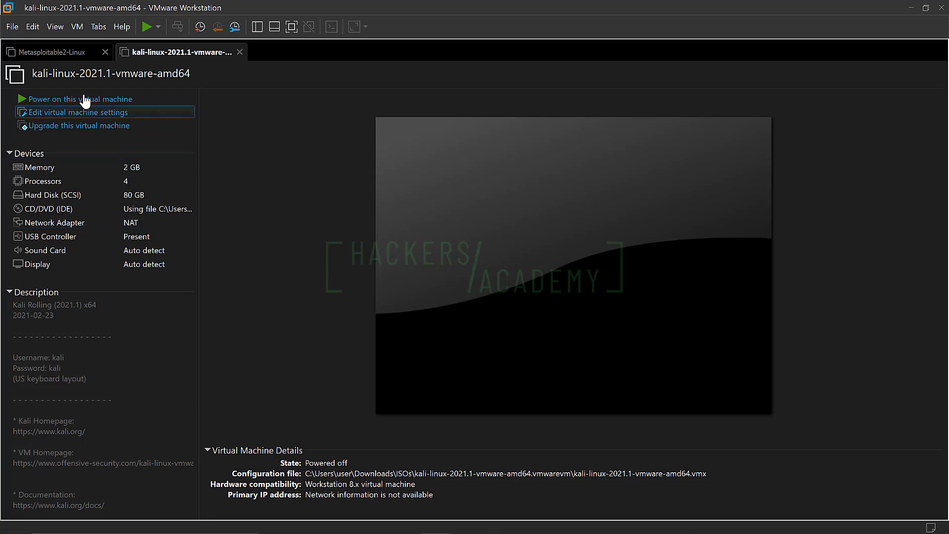
- View the Metasploitable2-Linux virtual machine's device summary and return to the Kali virtual machine
{"action": "left_click", "coordinate": [78, 58]}
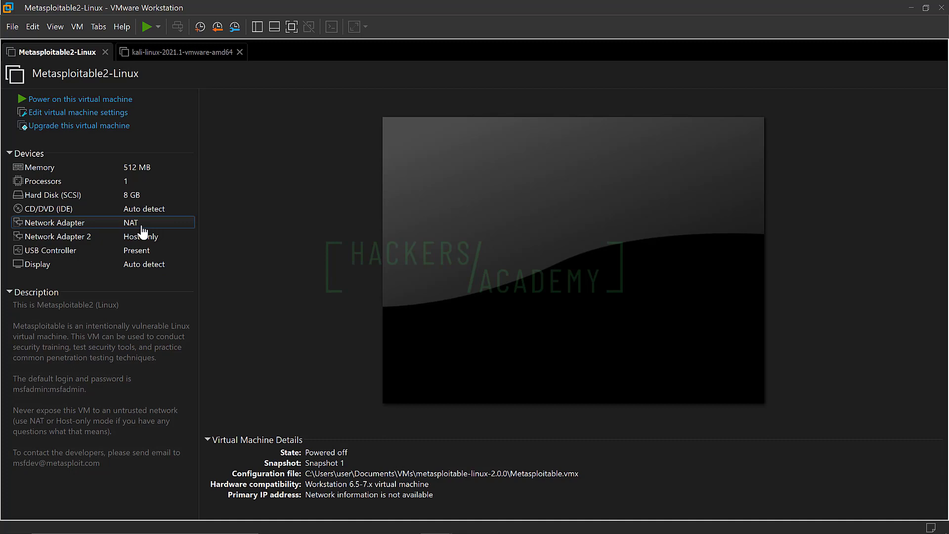
{"action": "left_click", "coordinate": [176, 53]}
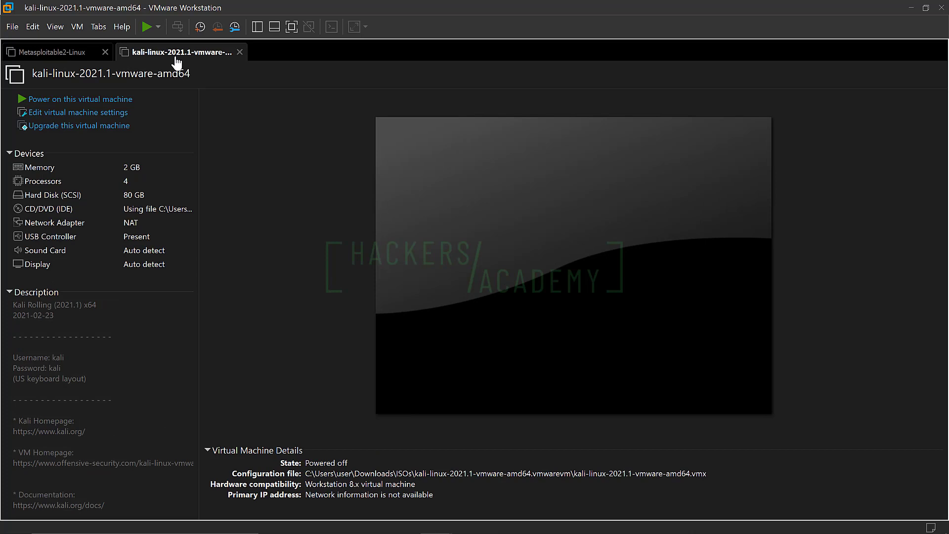
- Power on the Kali virtual machine, declare it as copied, and dismiss the removable devices hint
{"action": "left_click", "coordinate": [146, 27]}
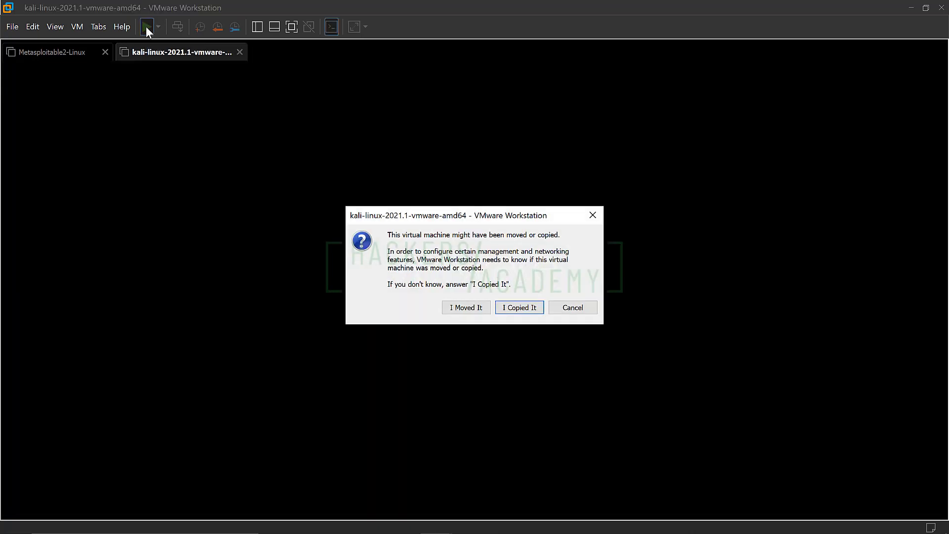
{"action": "left_click", "coordinate": [519, 308]}
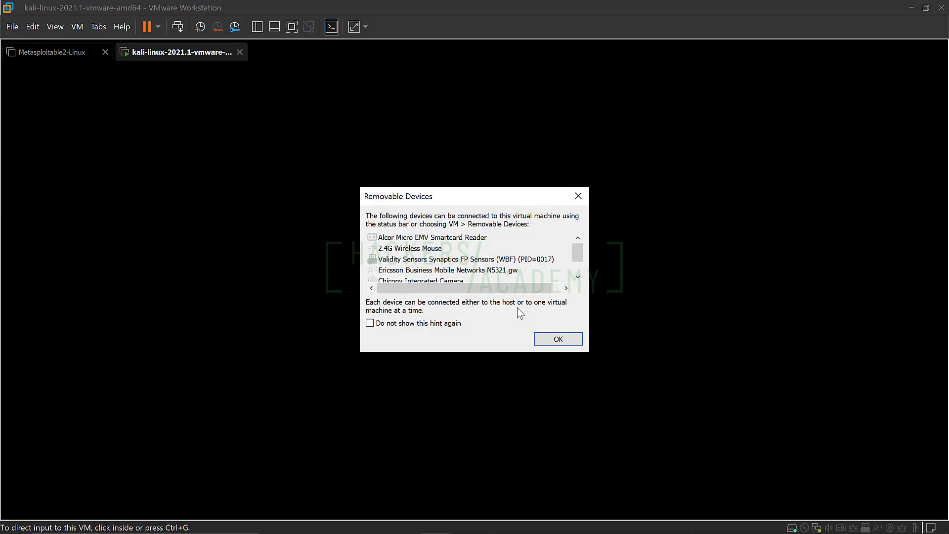
{"action": "left_click", "coordinate": [554, 339]}
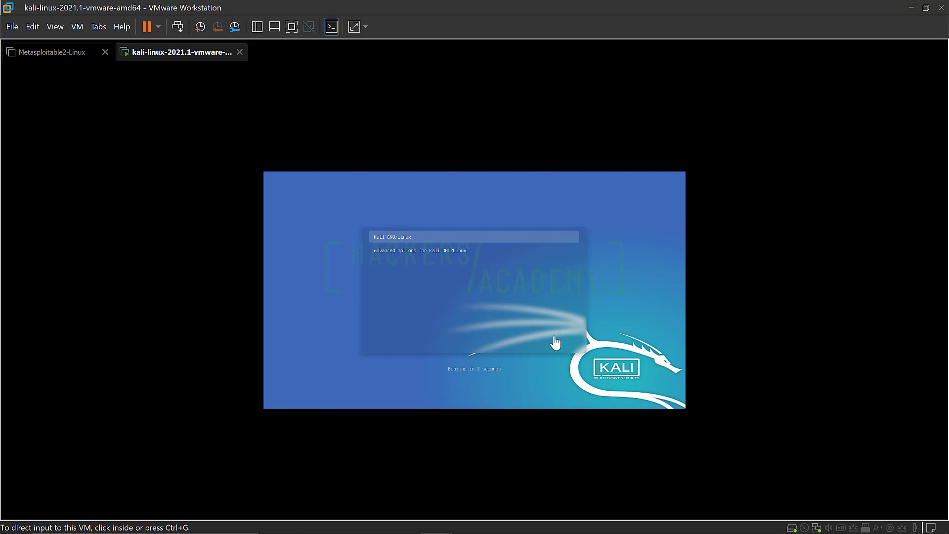
{"action": "left_click", "coordinate": [556, 342]}
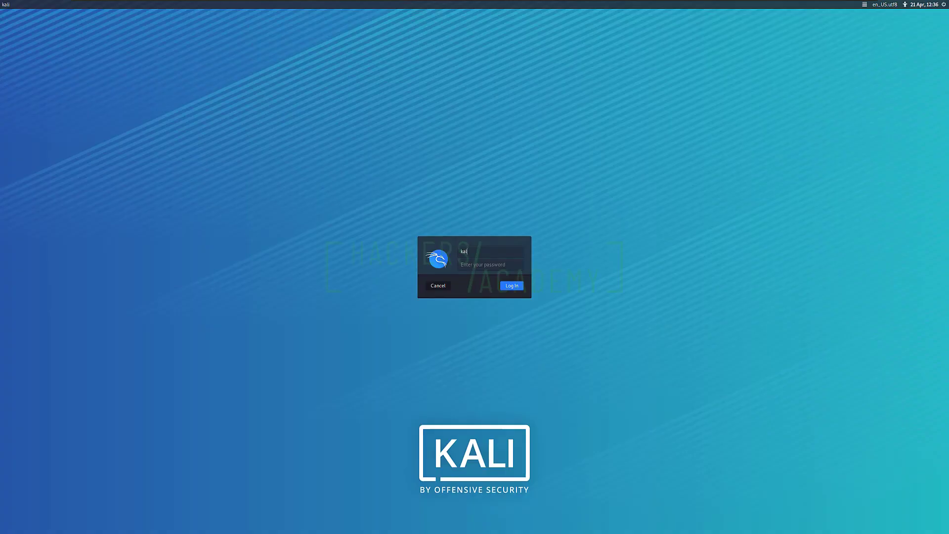
- Log in to Kali with the default username kali and the account password
{"action": "type", "text": "i"}
{"action": "key", "text": "Tab"}
{"action": "type", "text": "kali"}
{"action": "key", "text": "Return"}
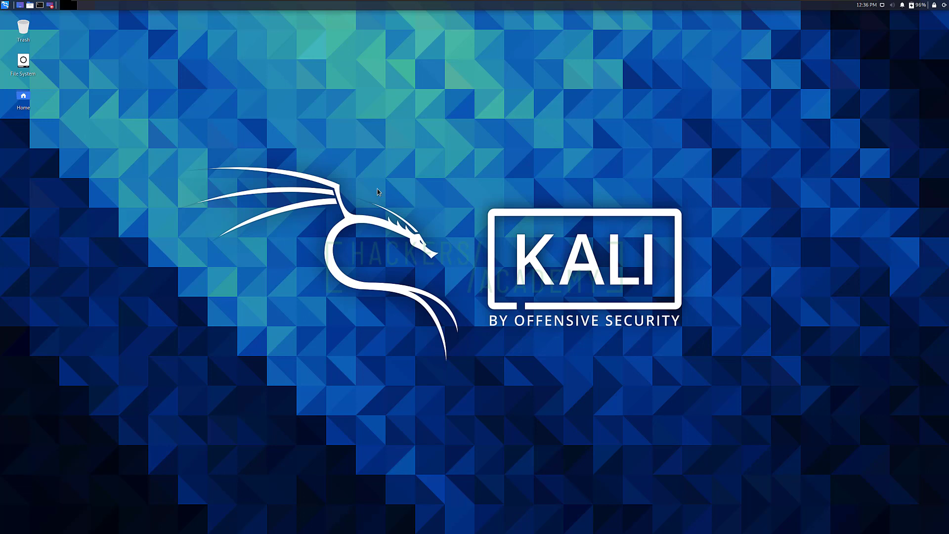
- Open a terminal, list the network interfaces with ip a, and clear the output
{"action": "left_click", "coordinate": [40, 5]}
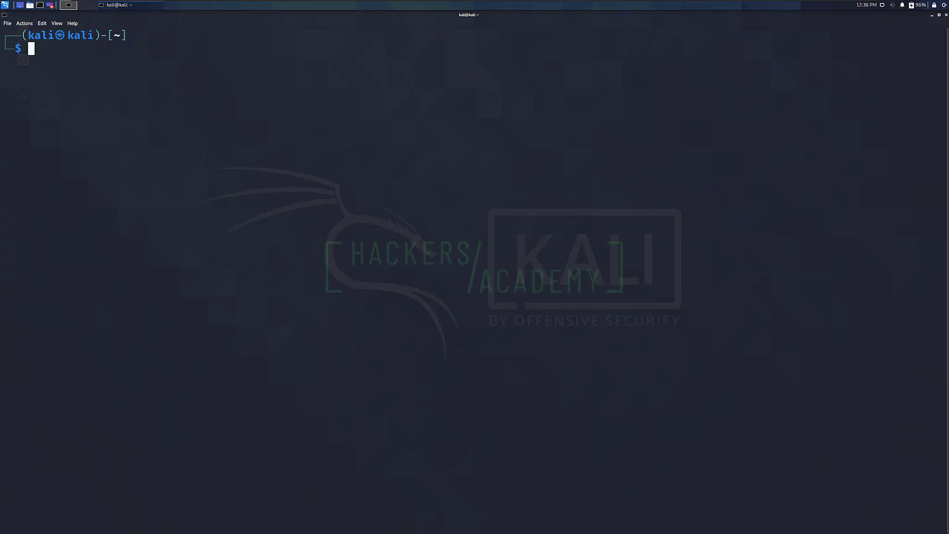
{"action": "type", "text": "ip a"}
{"action": "key", "text": "Return"}
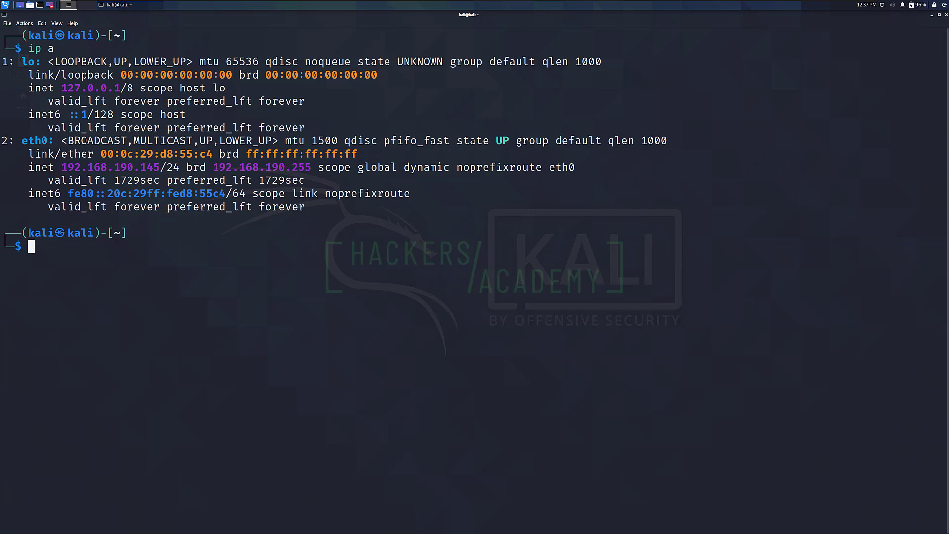
{"action": "key", "text": "ctrl+l"}
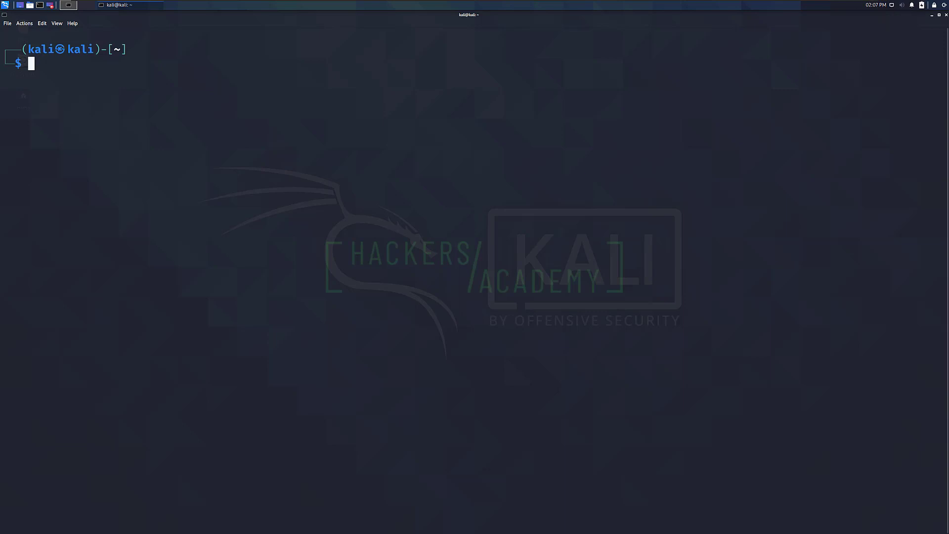
- Run sudo ifconfig to view the network configuration, authenticating with the account password
{"action": "type", "text": "sudo "}
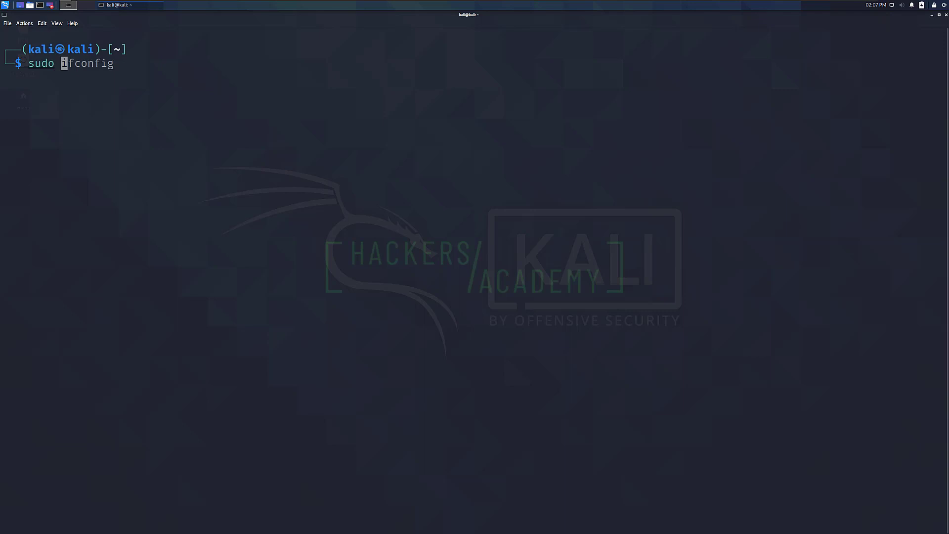
{"action": "type", "text": "ifconfig"}
{"action": "key", "text": "Return"}
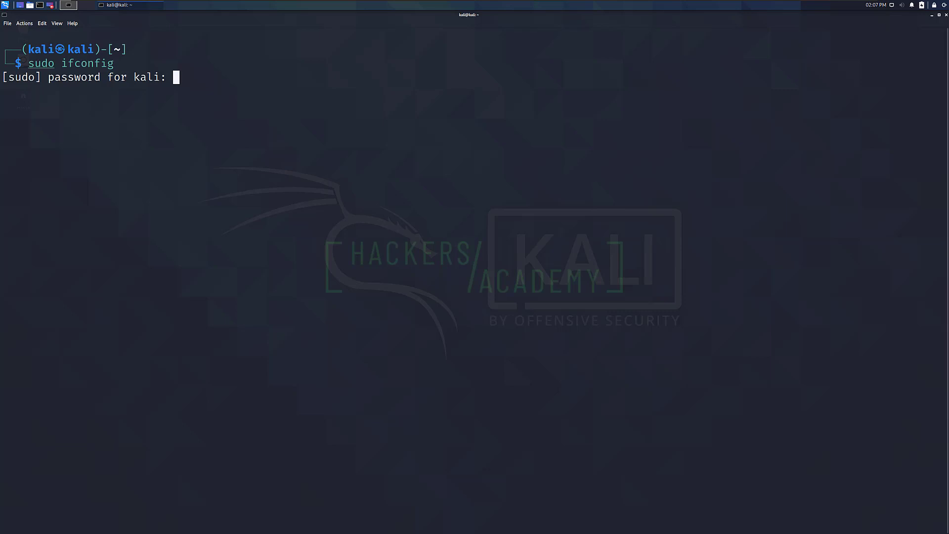
{"action": "key", "text": "Return"}
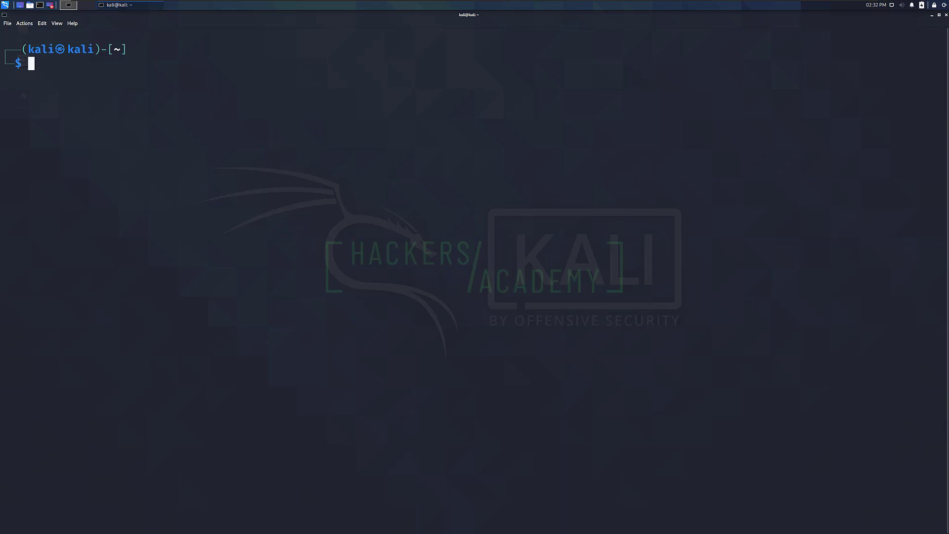
- Switch to a root shell with sudo su and exit back to the regular kali user
{"action": "type", "text": "sudo su"}
{"action": "key", "text": "Return"}
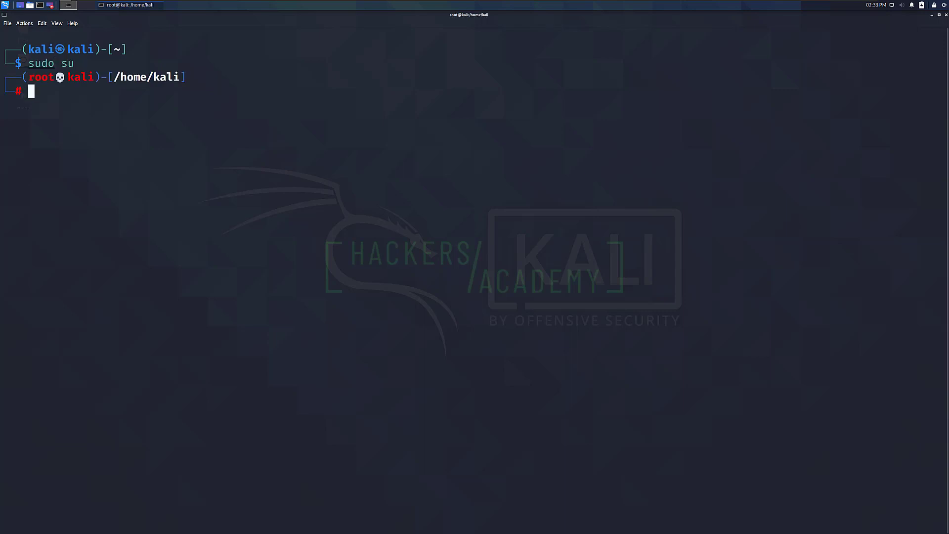
{"action": "key", "text": "Return"}
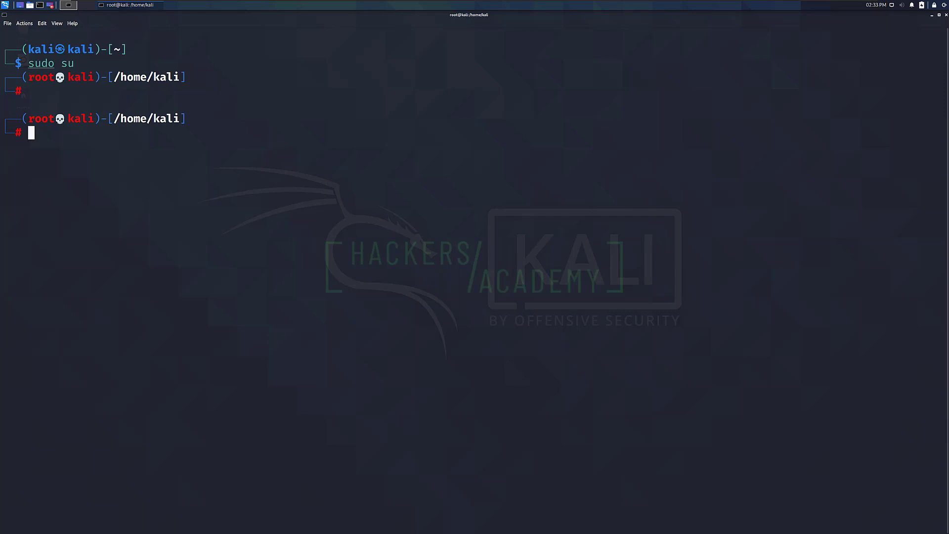
{"action": "type", "text": "exit"}
{"action": "key", "text": "Return"}
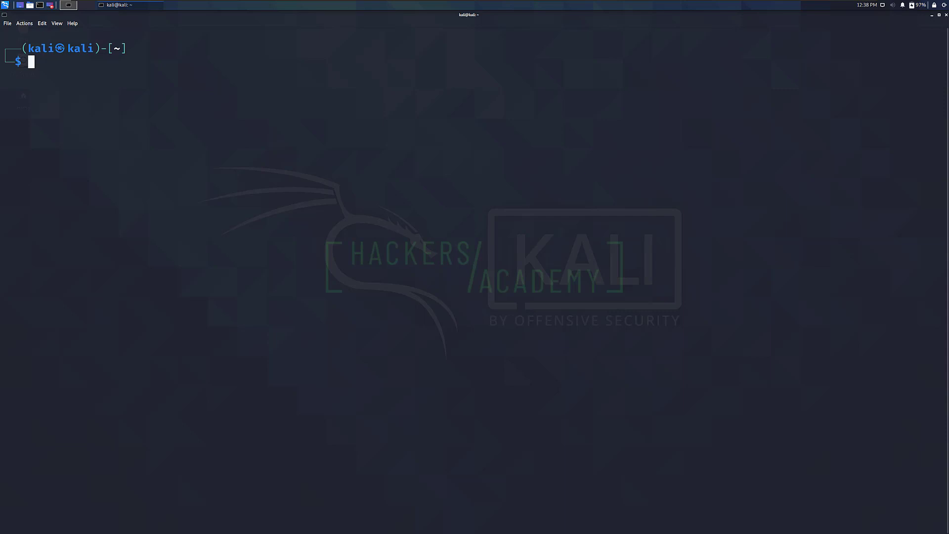
- Change the kali user's password with passwd, entering the current password and the new password twice, and clear the terminal
{"action": "type", "text": "passwd"}
{"action": "key", "text": "Return"}
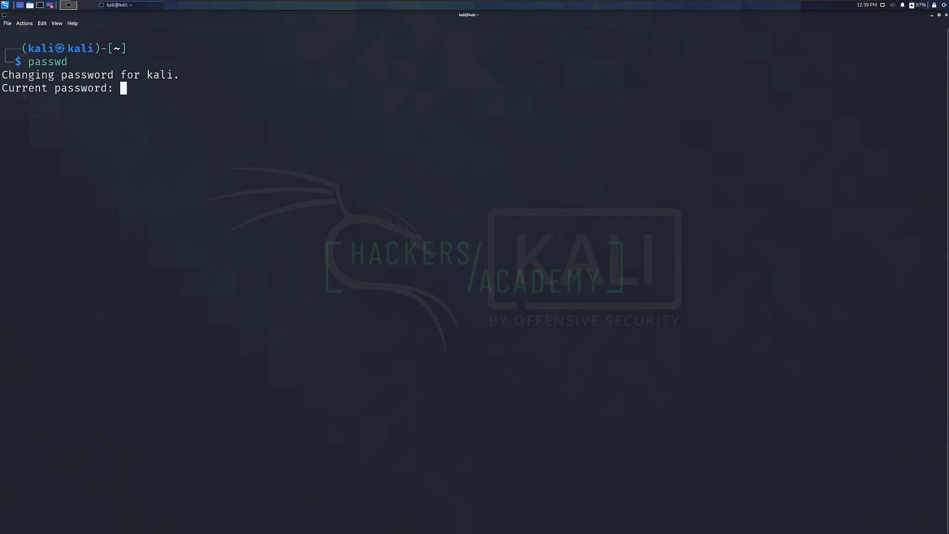
{"action": "key", "text": "Return"}
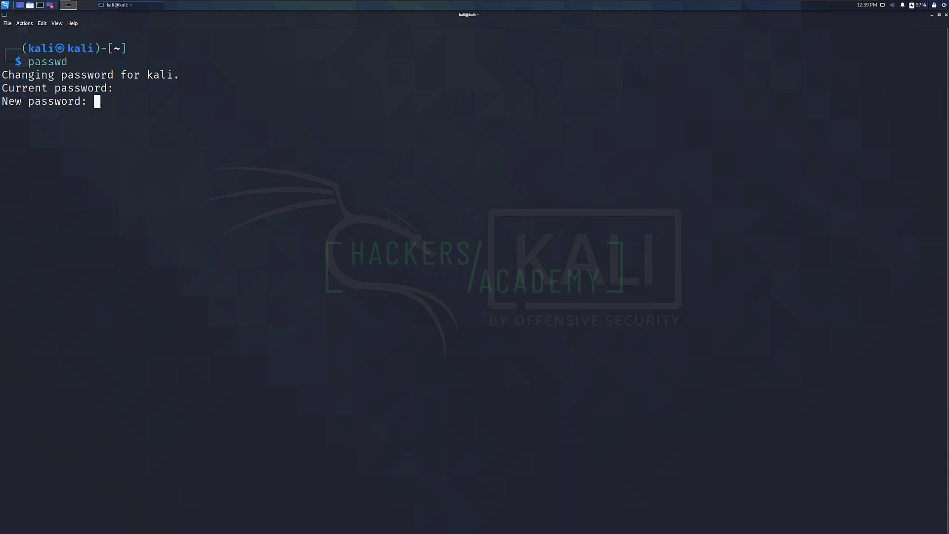
{"action": "key", "text": "Return"}
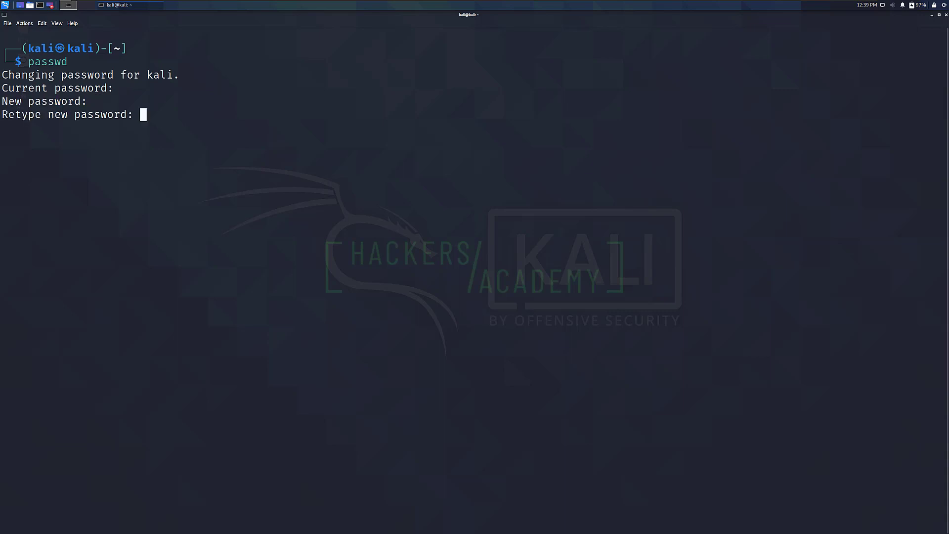
{"action": "key", "text": "Return"}
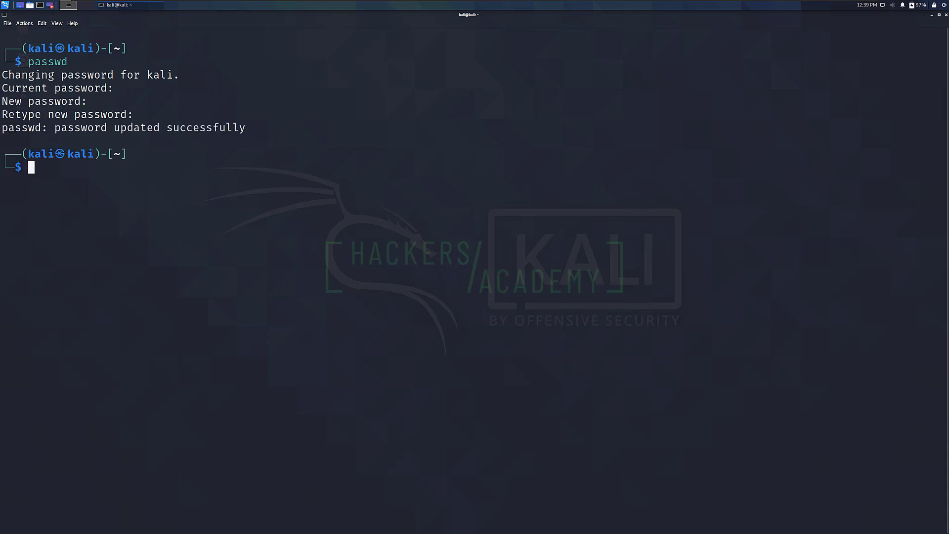
{"action": "key", "text": "ctrl+l"}
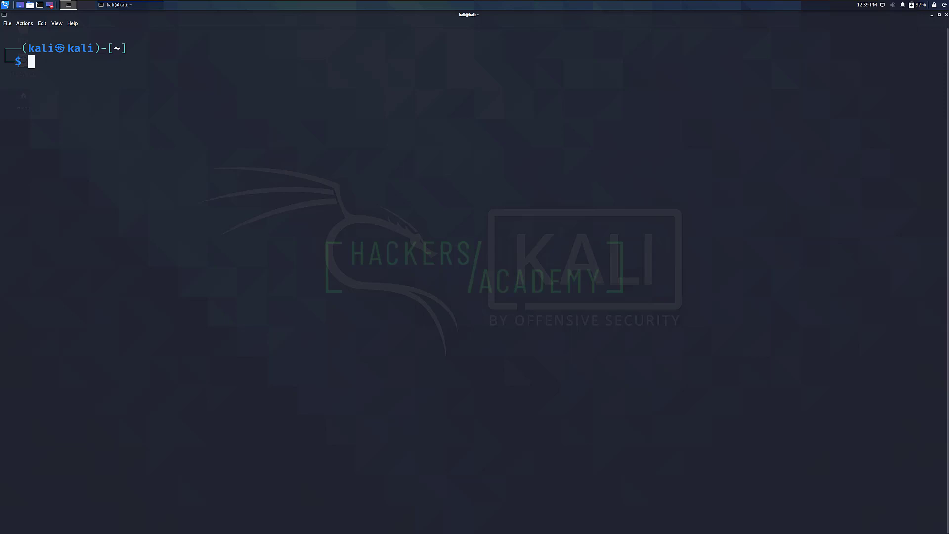
- Create a new user account named after the user's first name with sudo adduser, entering its new password twice
{"action": "type", "text": "sudo adduser tarek"}
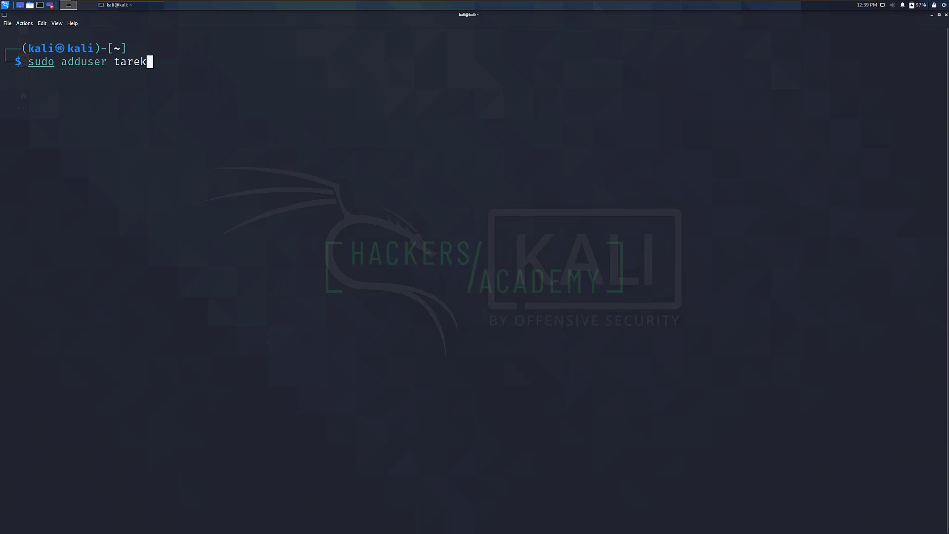
{"action": "key", "text": "Return"}
{"action": "key", "text": "Return"}
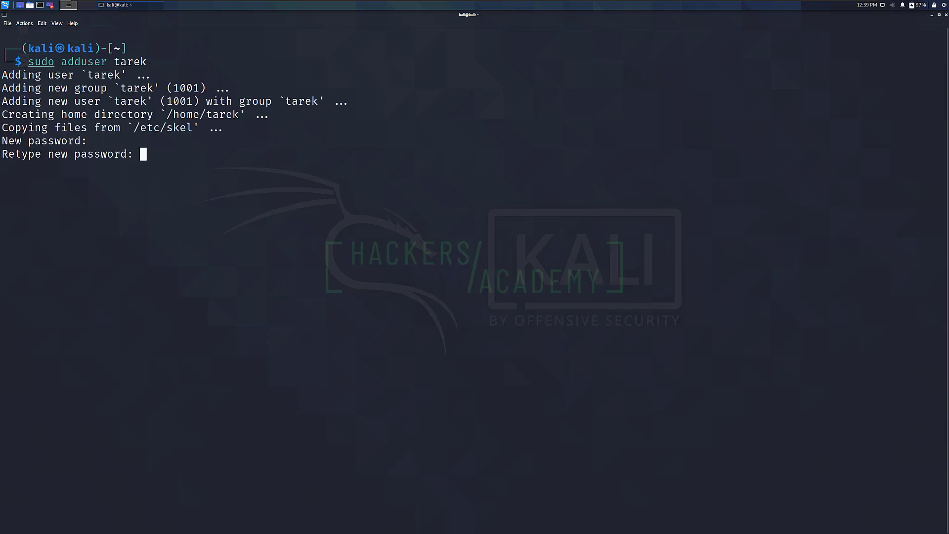
{"action": "key", "text": "Return"}
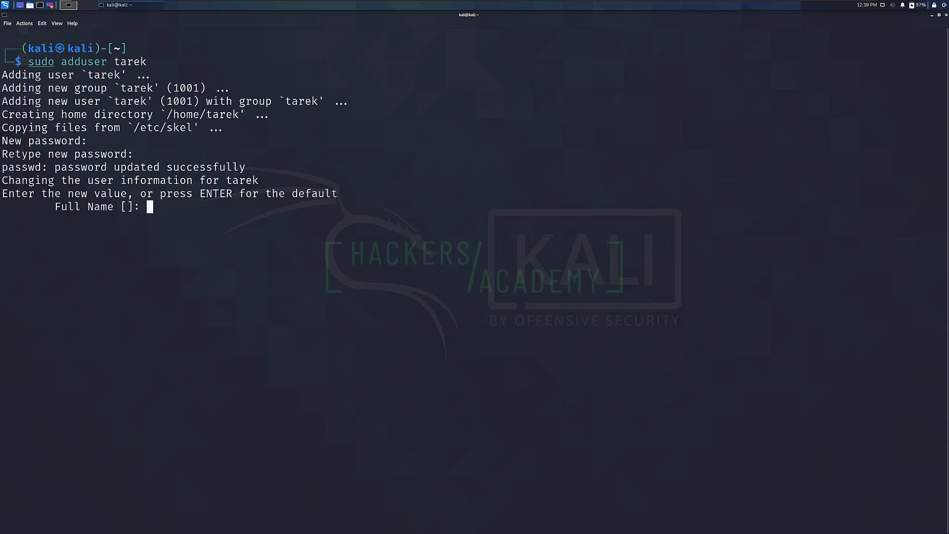
- Enter the new account's full name, leave the room, phone and other fields blank, and confirm the information with y
{"action": "type", "text": "Tarek"}
{"action": "key", "text": "Return"}
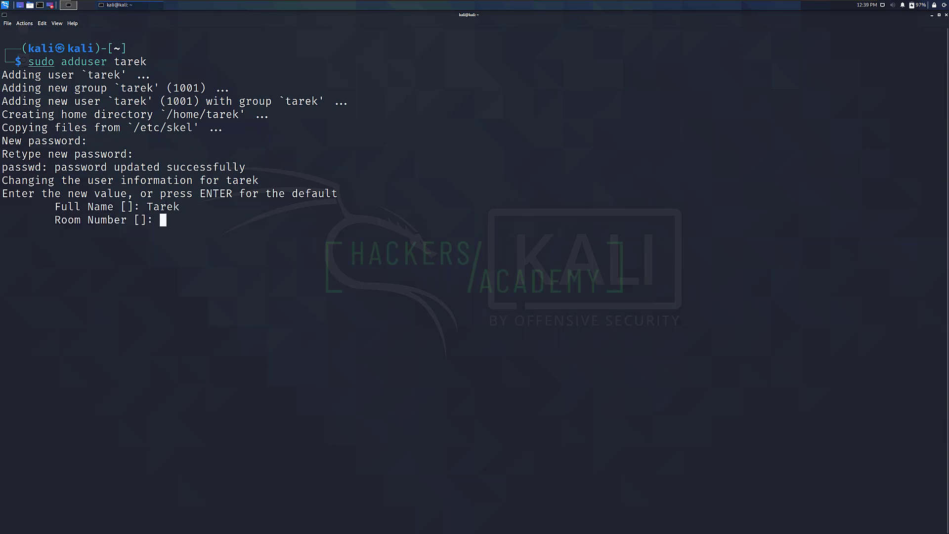
{"action": "key", "text": "Return"}
{"action": "key", "text": "Return"}
{"action": "key", "text": "Return"}
{"action": "key", "text": "Return"}
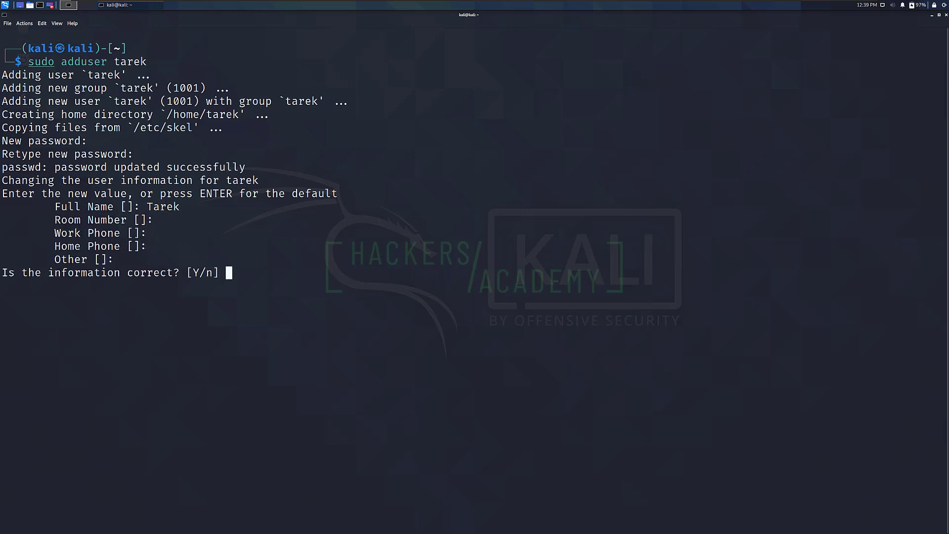
{"action": "type", "text": "y"}
{"action": "key", "text": "Return"}
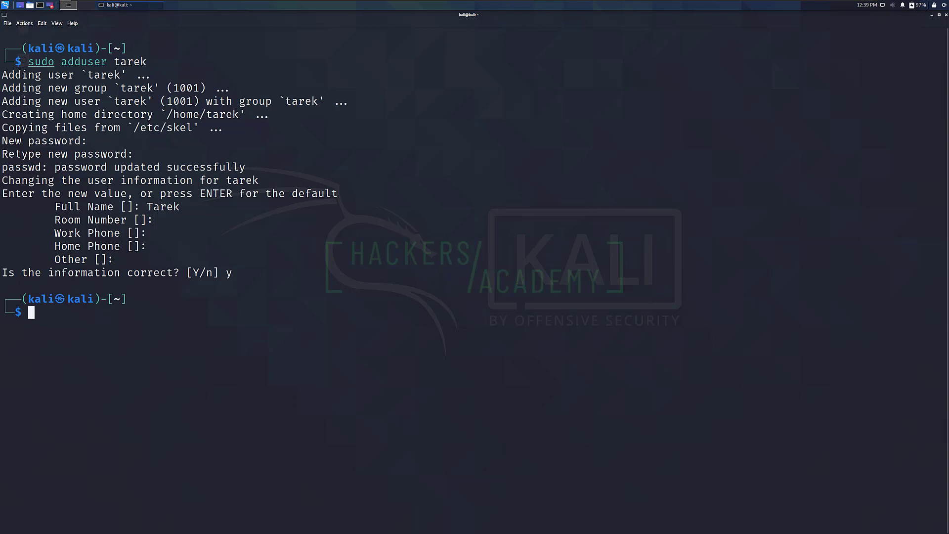
- Clear the terminal and add the newly created user to the sudo group with sudo adduser
{"action": "key", "text": "ctrl+l"}
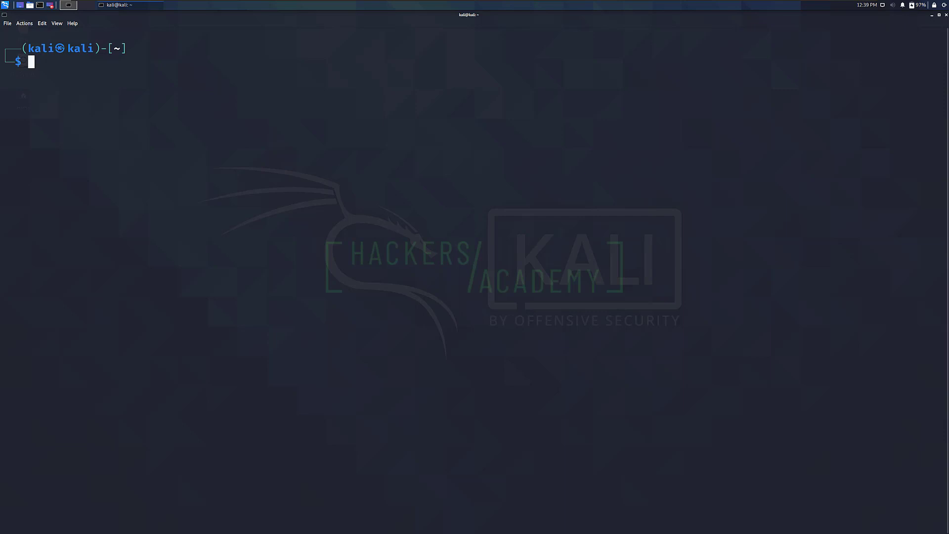
{"action": "key", "text": "Up"}
{"action": "key", "text": "Home"}
{"action": "key", "text": "Right"}
{"action": "key", "text": "Right"}
{"action": "key", "text": "Right"}
{"action": "key", "text": "Right"}
{"action": "key", "text": "Right"}
{"action": "key", "text": "Right"}
{"action": "key", "text": "Right"}
{"action": "key", "text": "Right"}
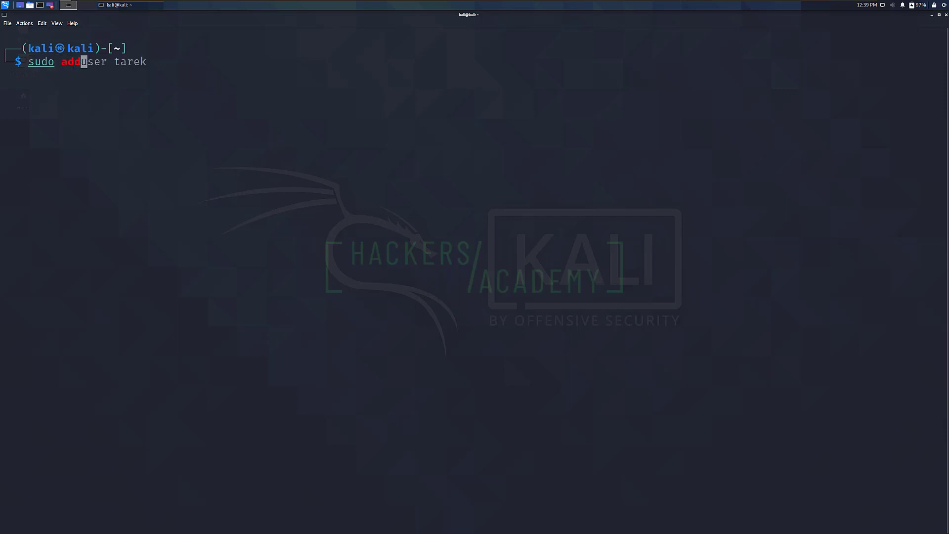
{"action": "key", "text": "Right"}
{"action": "key", "text": "Right"}
{"action": "key", "text": "Right"}
{"action": "key", "text": "Right"}
{"action": "key", "text": "Right"}
{"action": "key", "text": "Right"}
{"action": "key", "text": "Right"}
{"action": "key", "text": "Right"}
{"action": "key", "text": "Right"}
{"action": "key", "text": "Right"}
{"action": "type", "text": "sudo"}
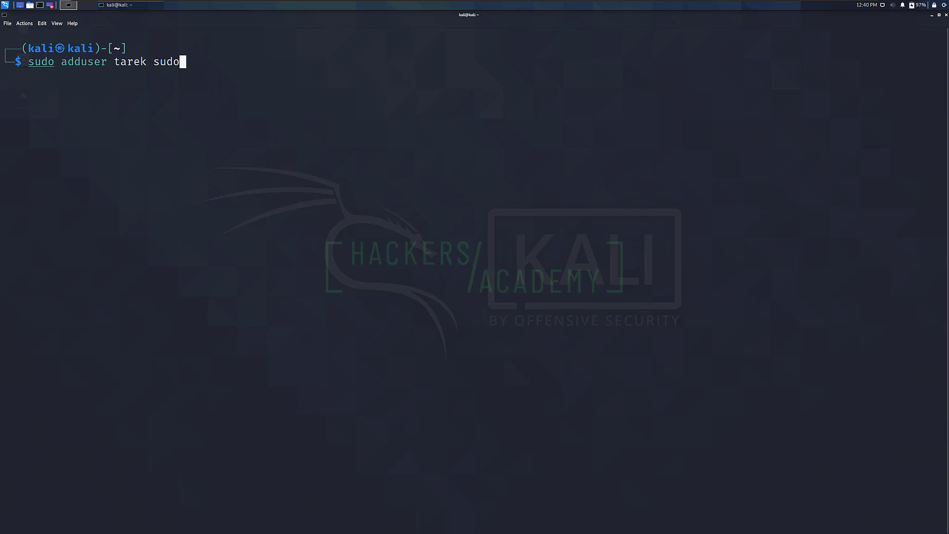
{"action": "key", "text": "Return"}
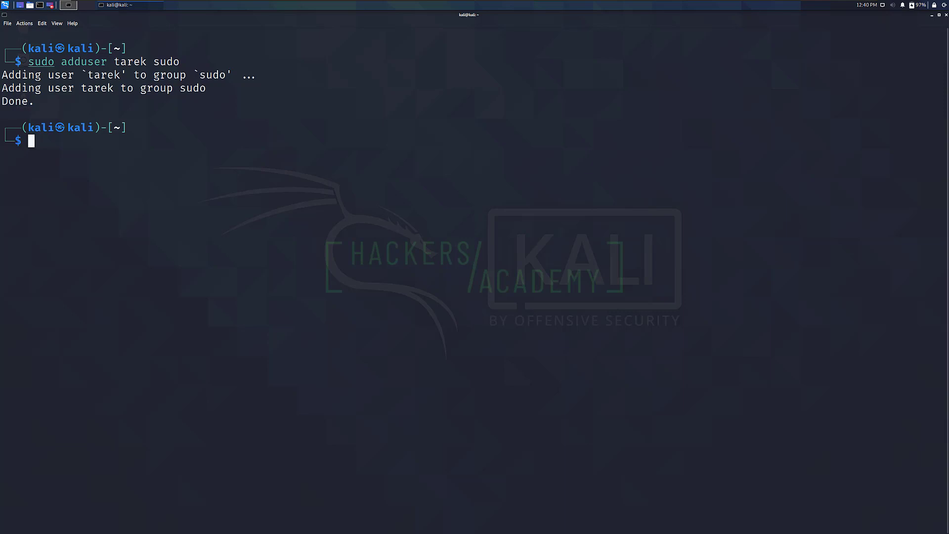
- Close the terminal and log out of the kali user's desktop session
{"action": "left_click", "coordinate": [946, 15]}
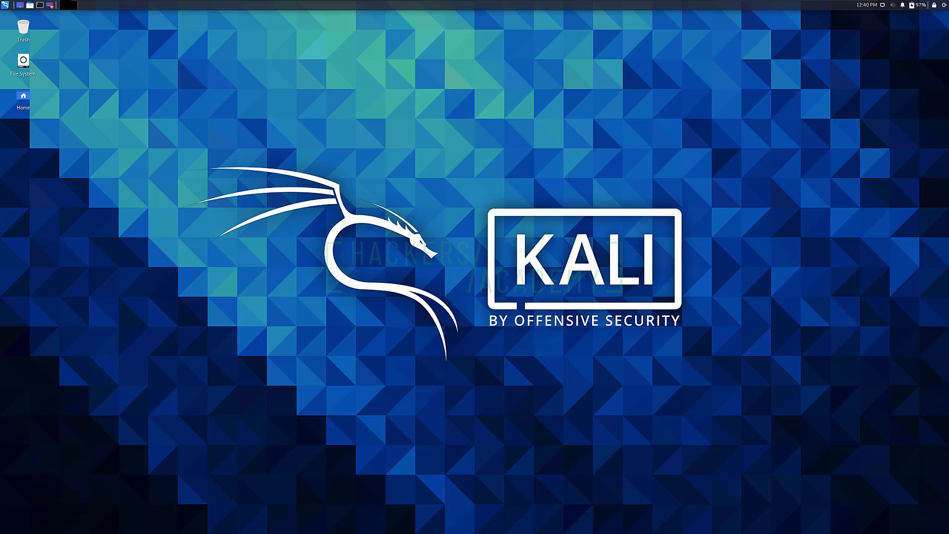
{"action": "left_click", "coordinate": [943, 6]}
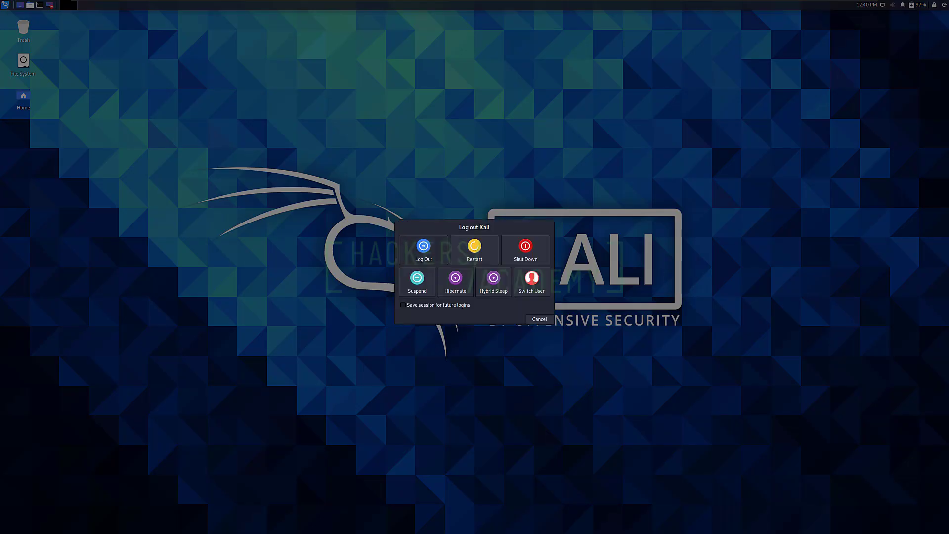
{"action": "left_click", "coordinate": [424, 249]}
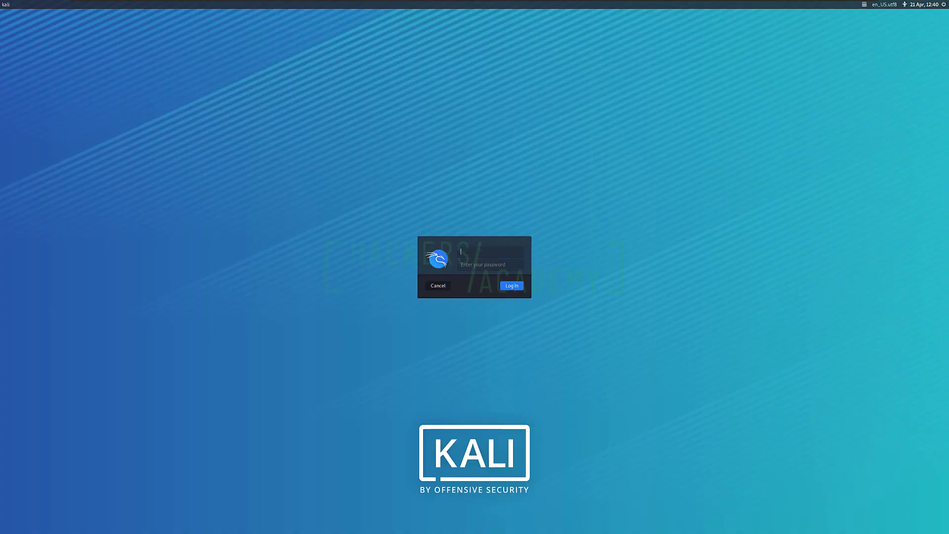
- Log in as the newly created user, entering that account's username and password
{"action": "type", "text": "tarek"}
{"action": "key", "text": "Tab"}
{"action": "type", "text": "•••••"}
{"action": "key", "text": "Return"}
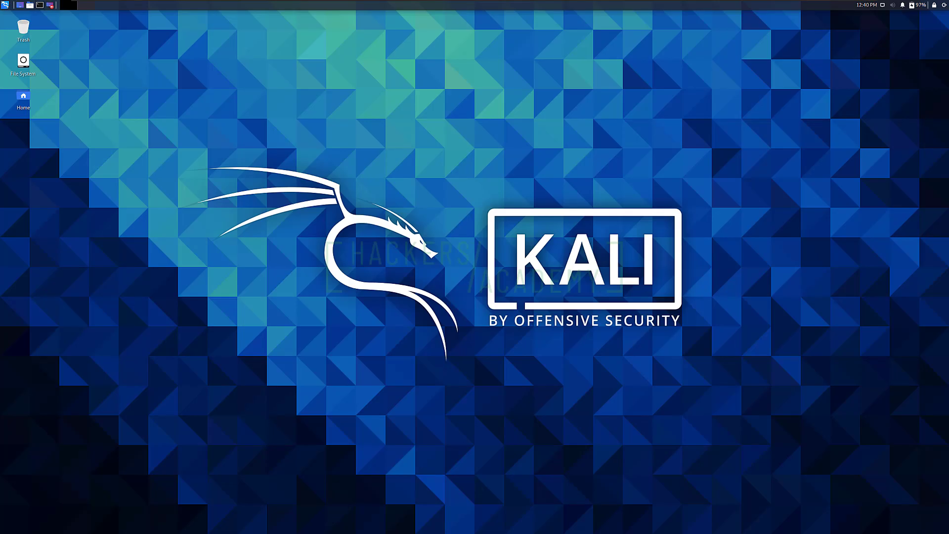
- Open a terminal, run sudo ifconfig with the new account's password to check the network interfaces, and clear the output
{"action": "key", "text": "ctrl+alt+t"}
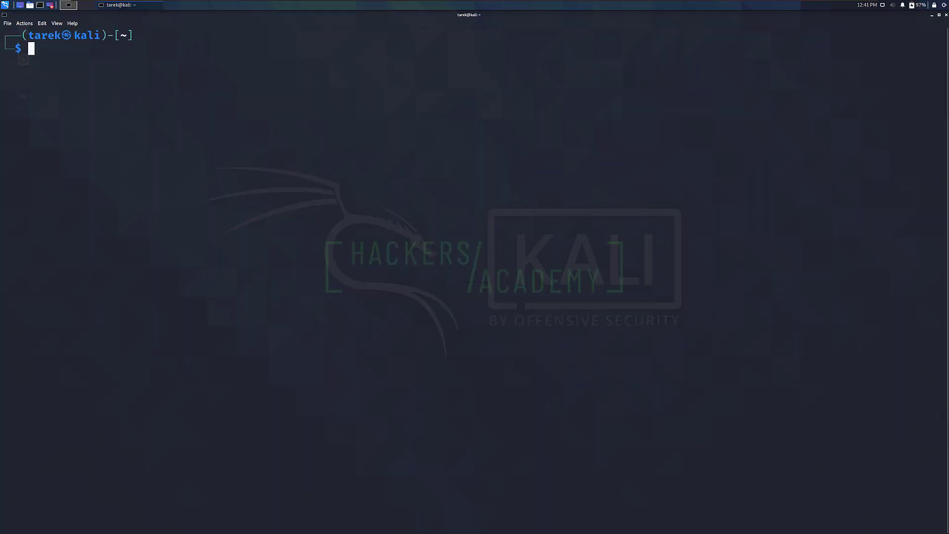
{"action": "type", "text": "sudo ifconfig"}
{"action": "key", "text": "Return"}
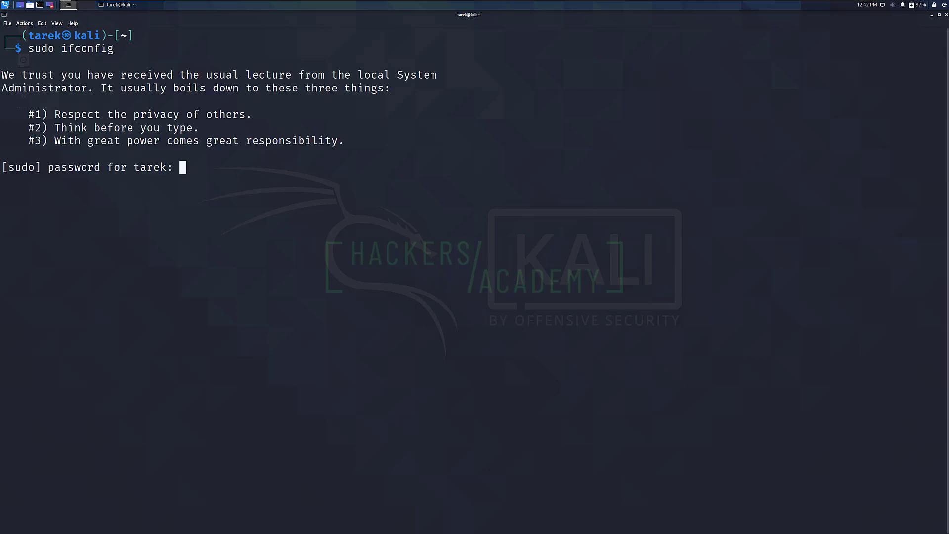
{"action": "key", "text": "Return"}
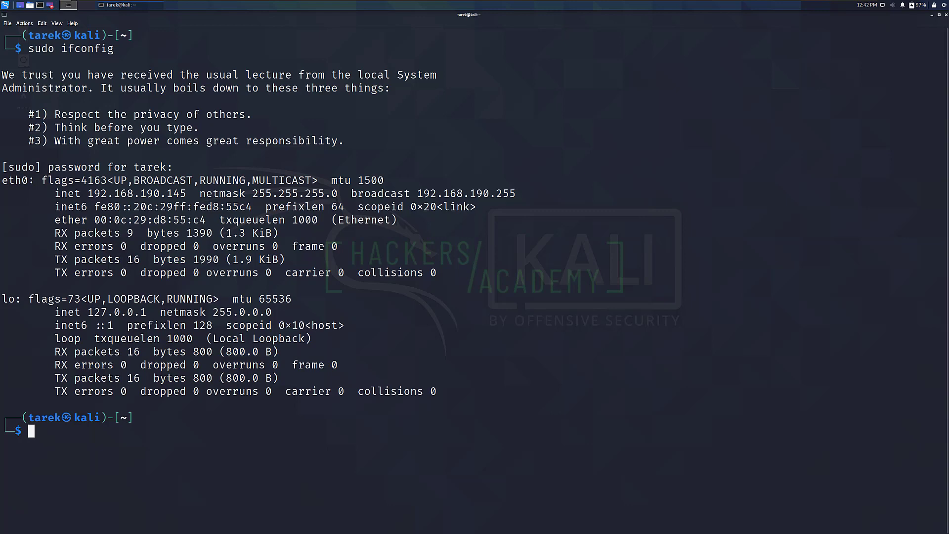
{"action": "key", "text": "ctrl+l"}
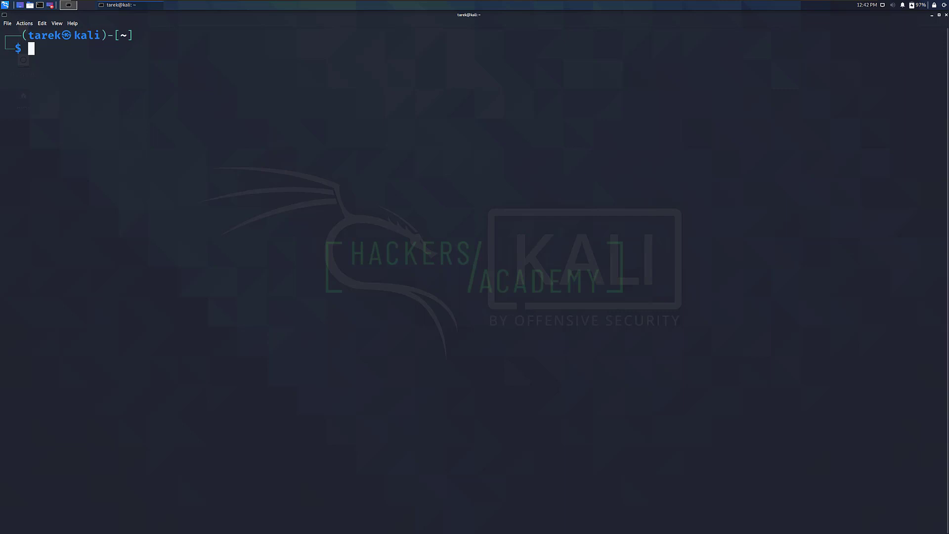
- Change to the /etc/ssh directory and list its files
{"action": "type", "text": "cd /etc/ssh"}
{"action": "key", "text": "Return"}
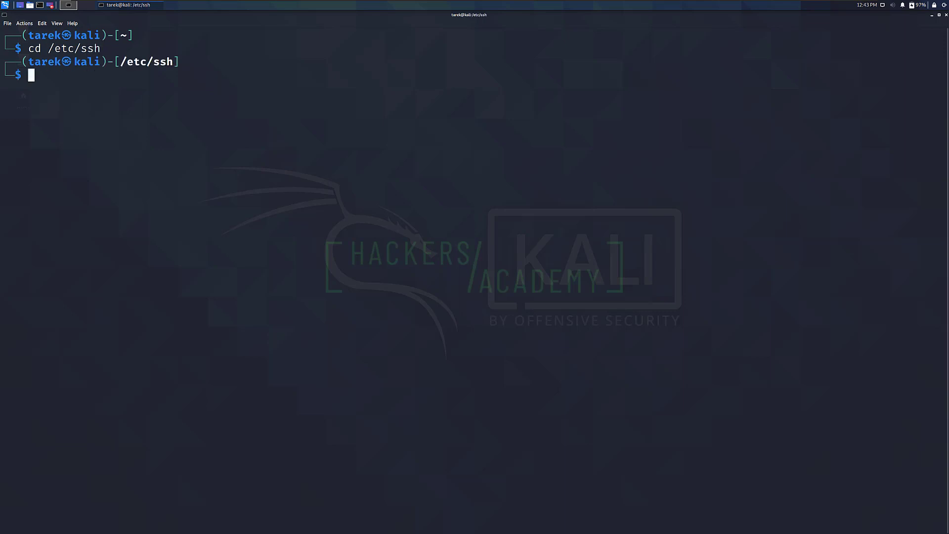
{"action": "type", "text": "ls"}
{"action": "key", "text": "Return"}
- Try to create a directory named old-keys in /etc/ssh without sudo
{"action": "type", "text": "m"}
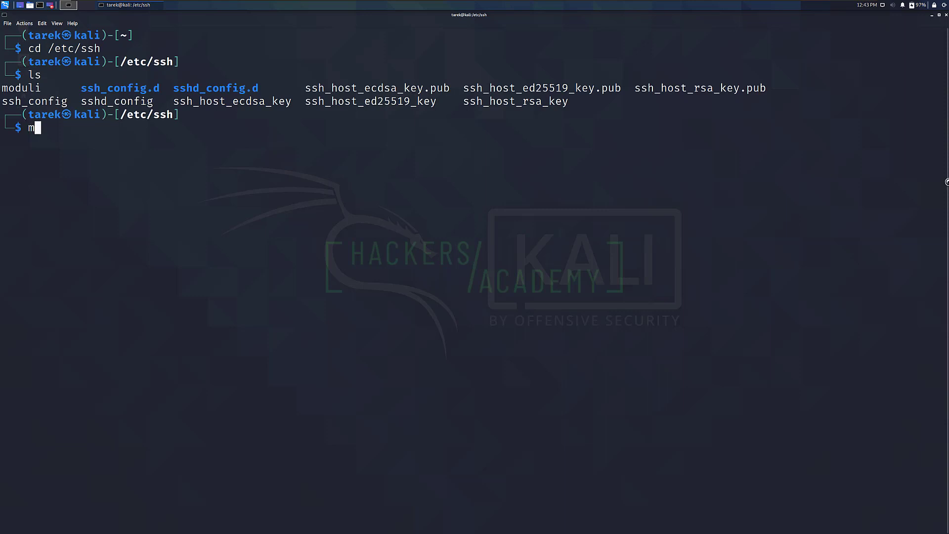
{"action": "type", "text": "kdir old-keys"}
{"action": "key", "text": "Return"}
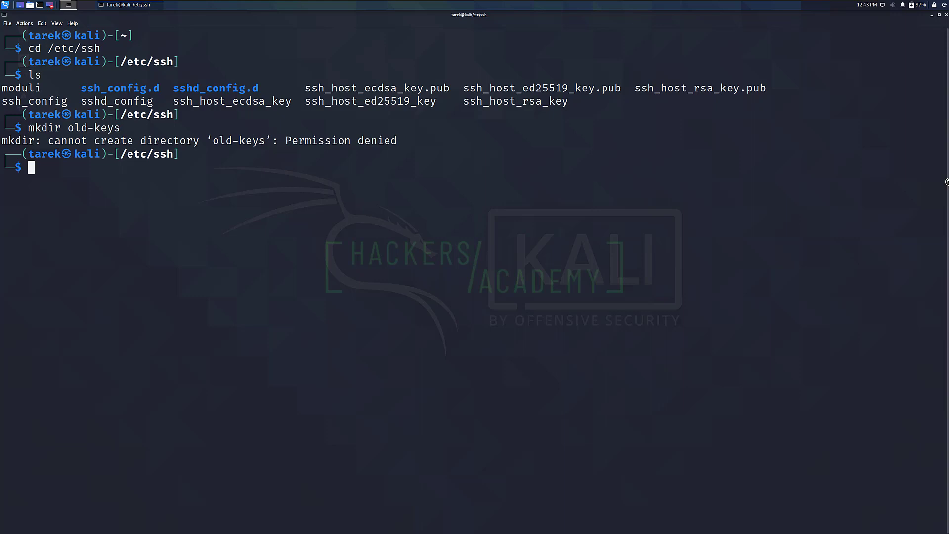
- Create the old-keys directory in /etc/ssh using sudo mkdir
{"action": "key", "text": "Up"}
{"action": "key", "text": "Left"}
{"action": "key", "text": "Left"}
{"action": "key", "text": "Left"}
{"action": "key", "text": "Left"}
{"action": "key", "text": "Left"}
{"action": "key", "text": "Left"}
{"action": "key", "text": "Left"}
{"action": "key", "text": "Left"}
{"action": "key", "text": "Left"}
{"action": "key", "text": "Left"}
{"action": "key", "text": "Left"}
{"action": "key", "text": "Left"}
{"action": "key", "text": "Left"}
{"action": "key", "text": "Left"}
{"action": "type", "text": "sudo"}
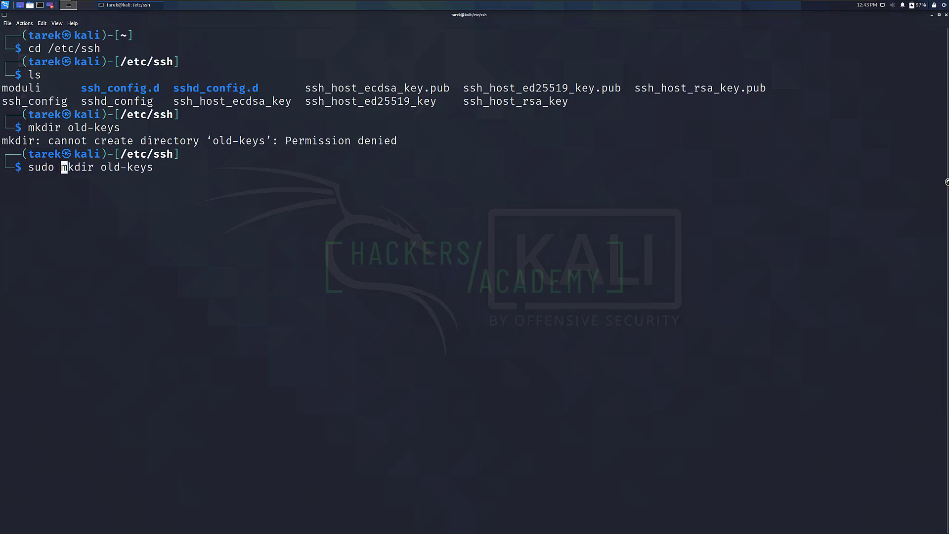
{"action": "key", "text": "Return"}
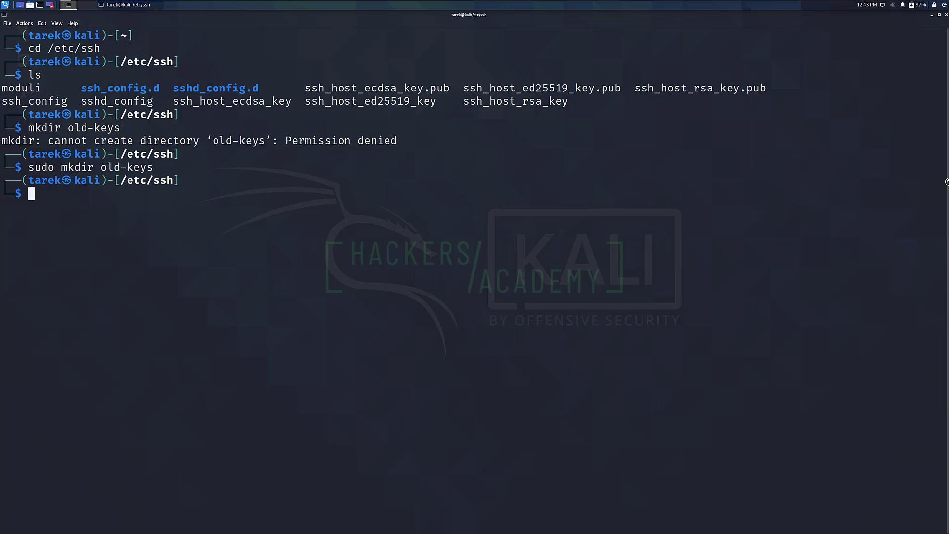
{"action": "key", "text": "Return"}
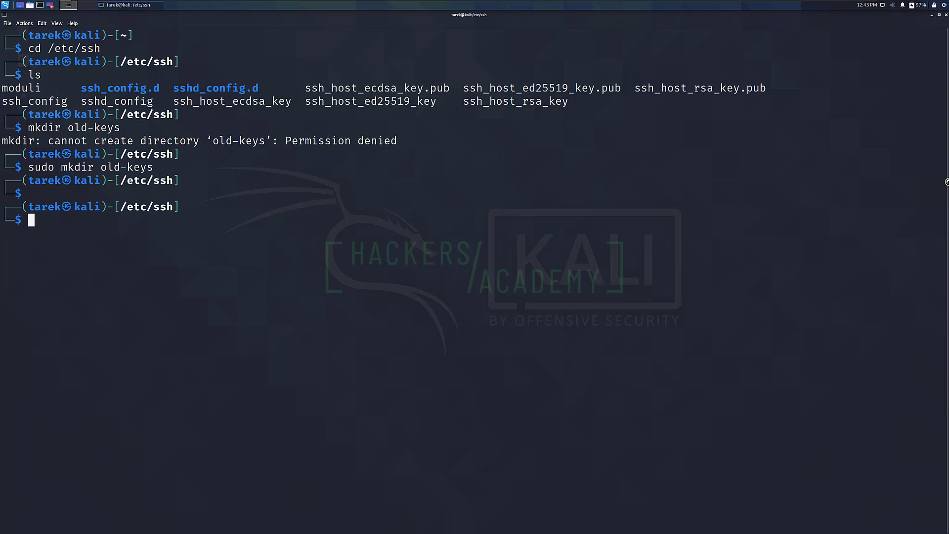
- Move all ssh_host_* key files into old-keys/ with sudo mv
{"action": "type", "text": "sudo mv ssh"}
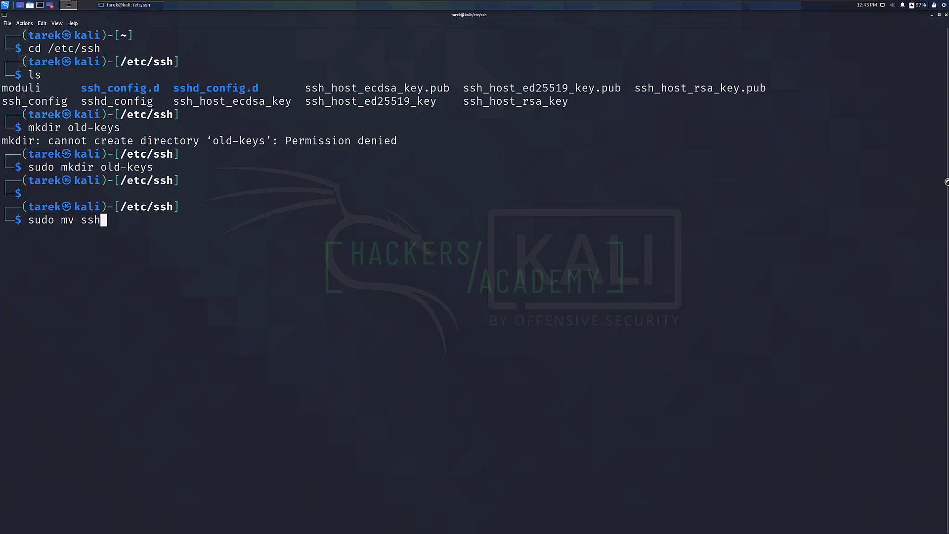
{"action": "type", "text": "_host_"}
{"action": "type", "text": "* old"}
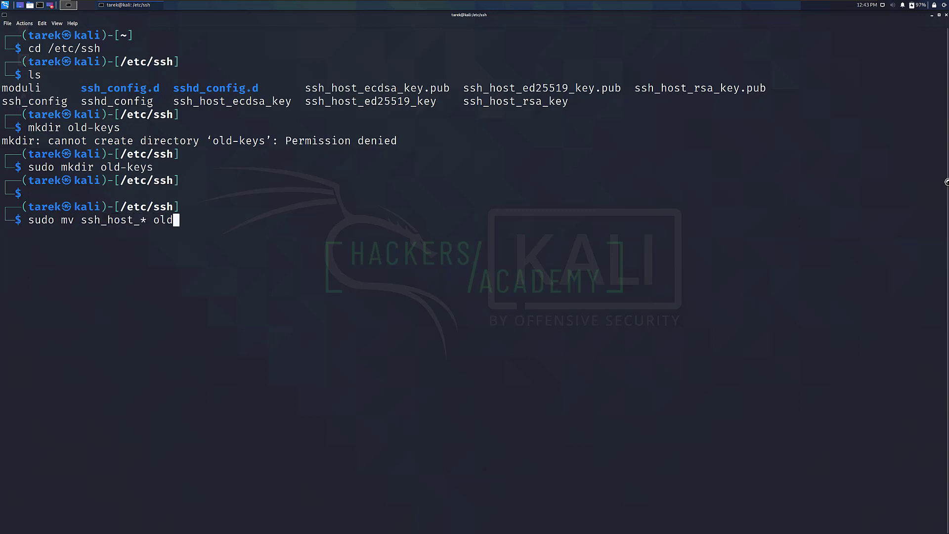
{"action": "type", "text": "-keys/"}
{"action": "key", "text": "Return"}
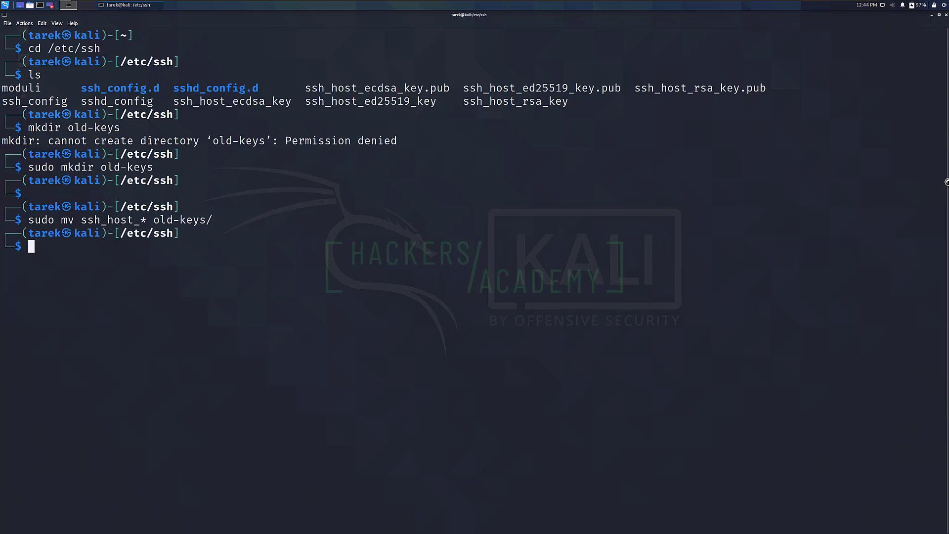
{"action": "key", "text": "Return"}
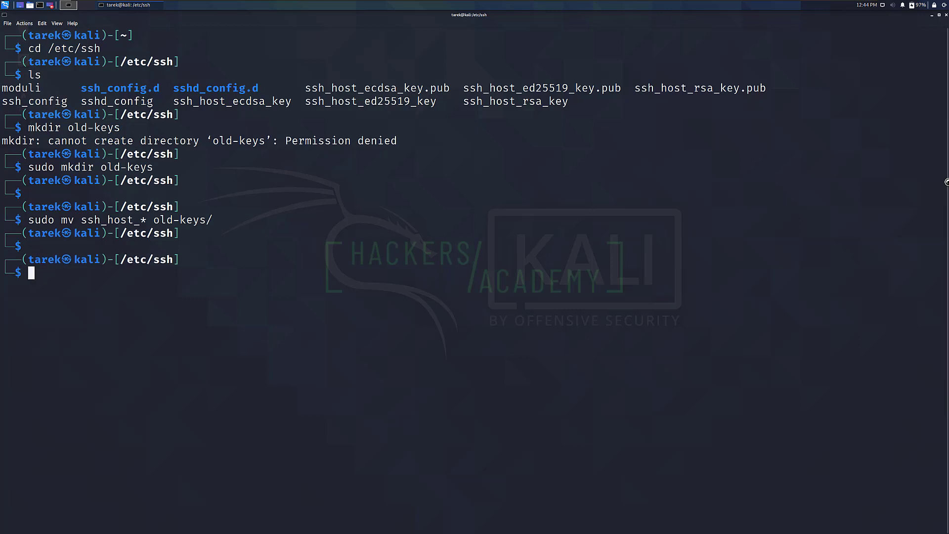
- Regenerate the SSH host keys by running sudo dpkg-reconfigure openssh-server
{"action": "type", "text": "sudo dpkg-reco"}
{"action": "key", "text": "Tab"}
{"action": "type", "text": "openssh"}
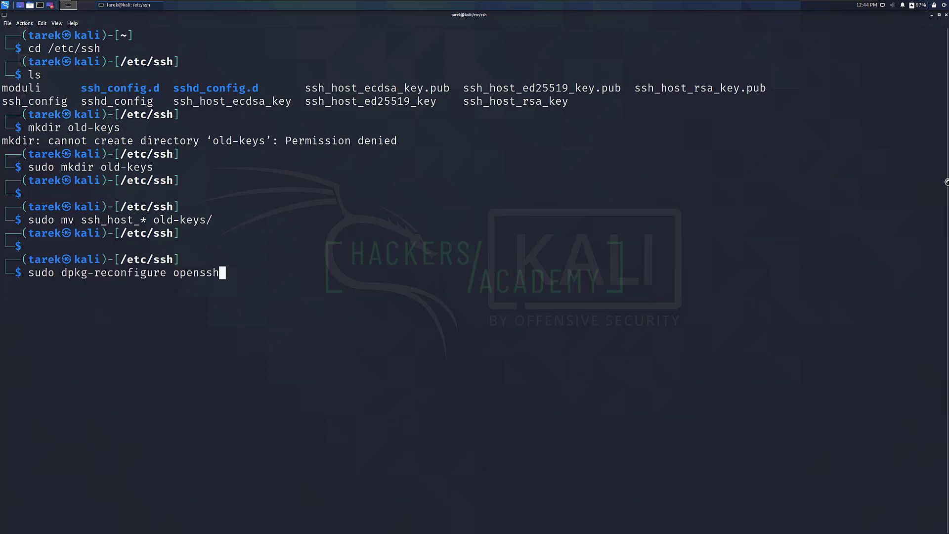
{"action": "type", "text": "-server"}
{"action": "key", "text": "Return"}
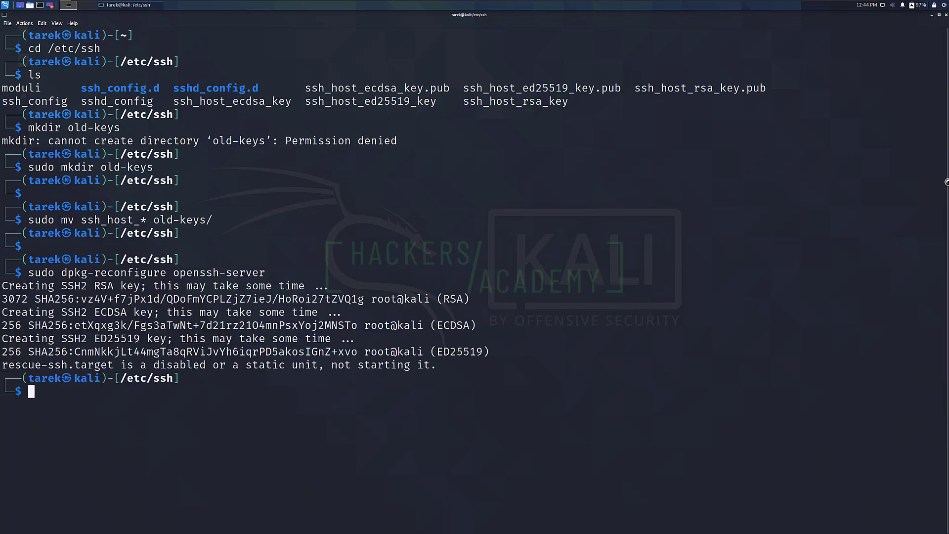
- Return to the home directory and clear the terminal
{"action": "type", "text": "cd"}
{"action": "key", "text": "Return"}
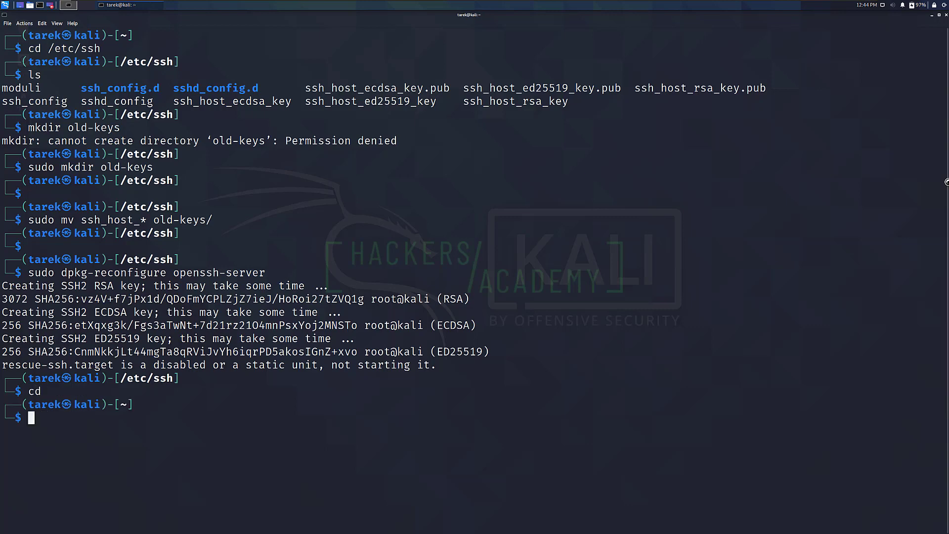
{"action": "type", "text": "clear"}
{"action": "key", "text": "Return"}
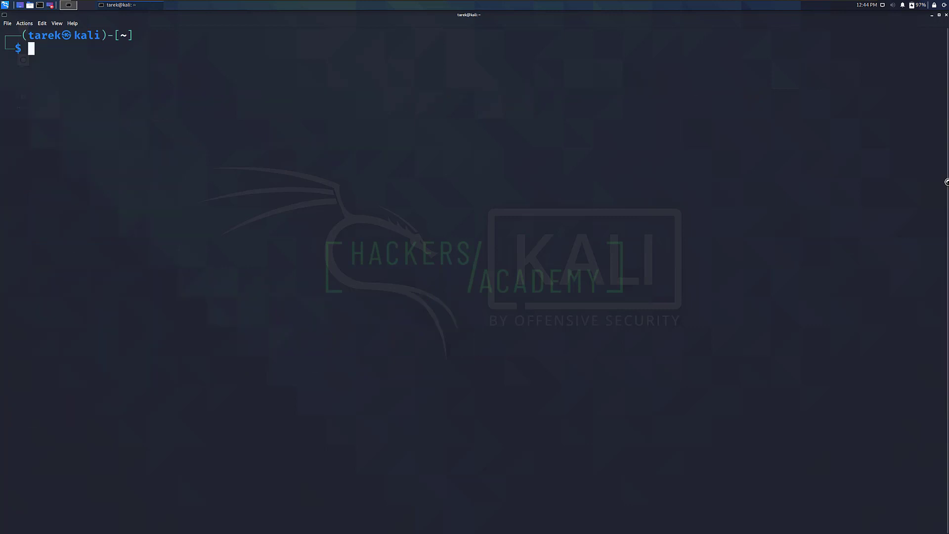
- Switch to a root shell with sudo su and exit back to the new user's shell
{"action": "type", "text": "sudo su"}
{"action": "key", "text": "Return"}
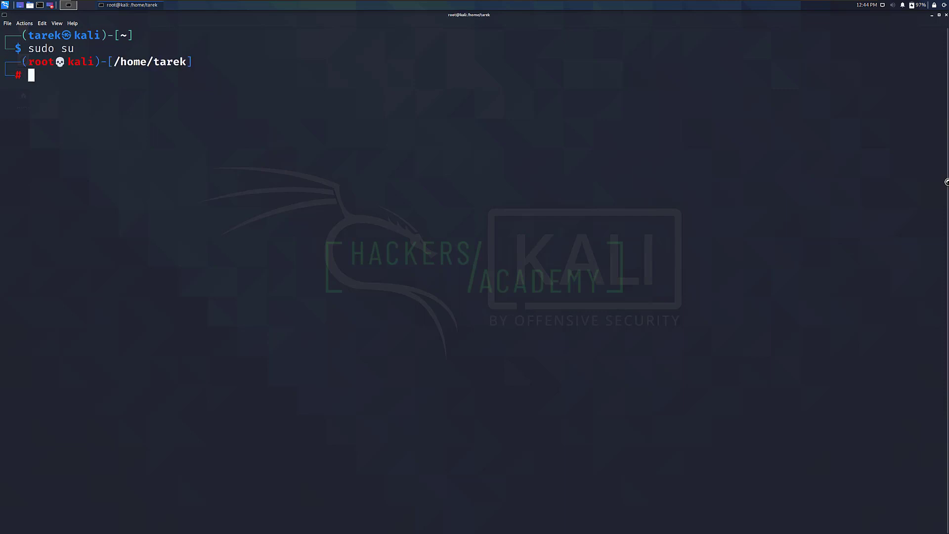
{"action": "type", "text": "exit"}
{"action": "key", "text": "Return"}
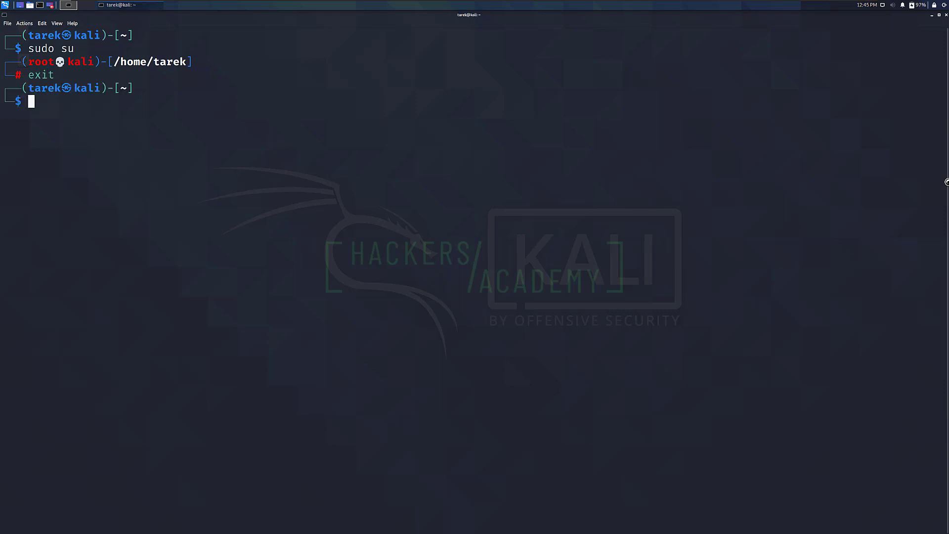